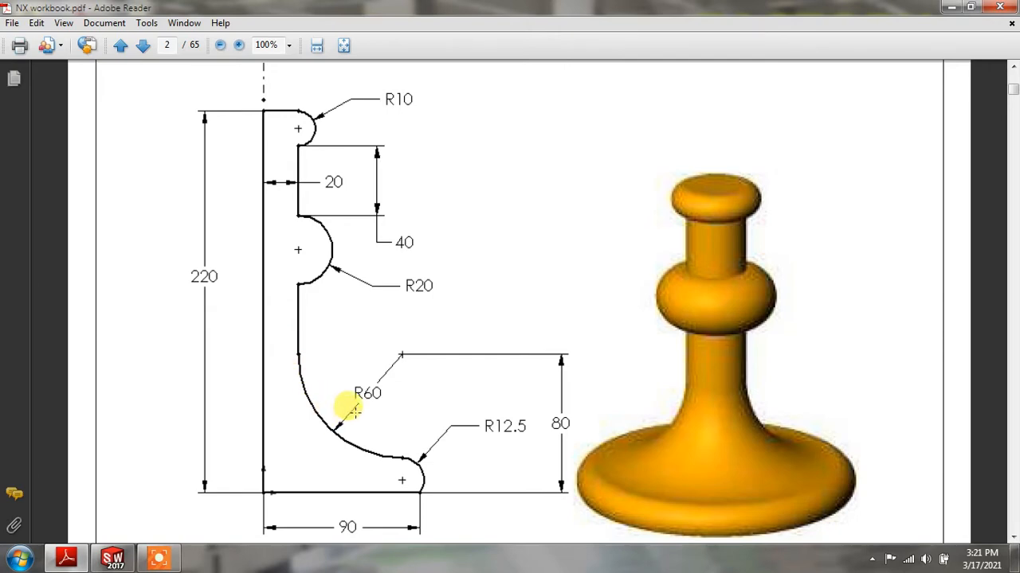
Step: Arrange the PDF drawing and the SolidWorks window side by side, with the drawing zoomed out to 75%
click(112, 558)
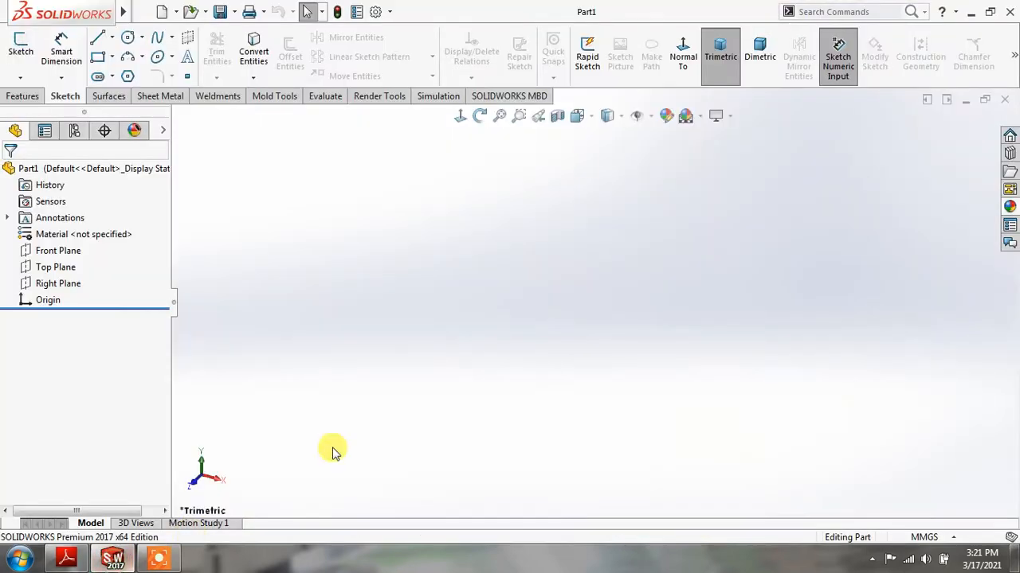
click(991, 12)
click(148, 6)
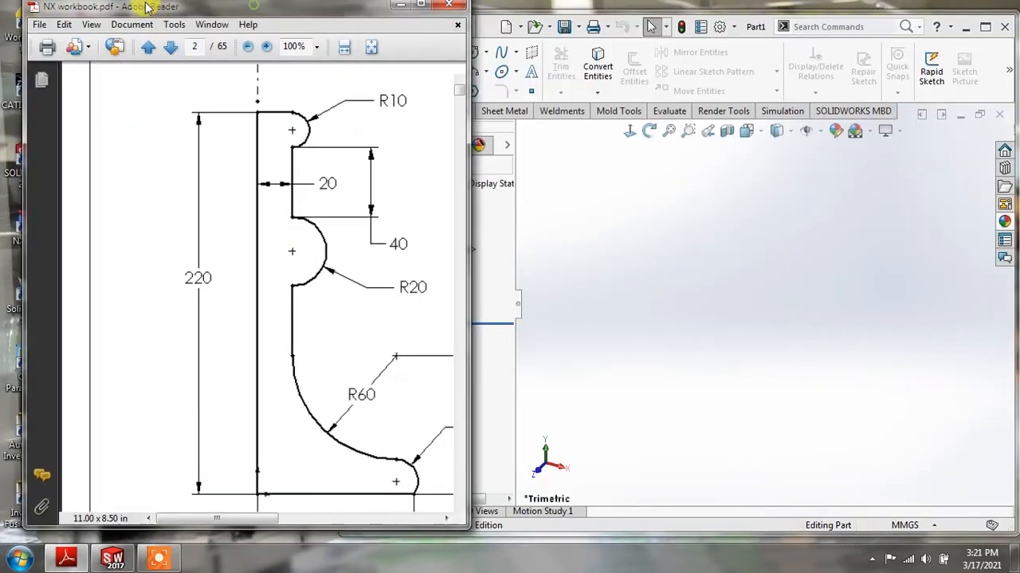
drag(147, 7, 101, 0)
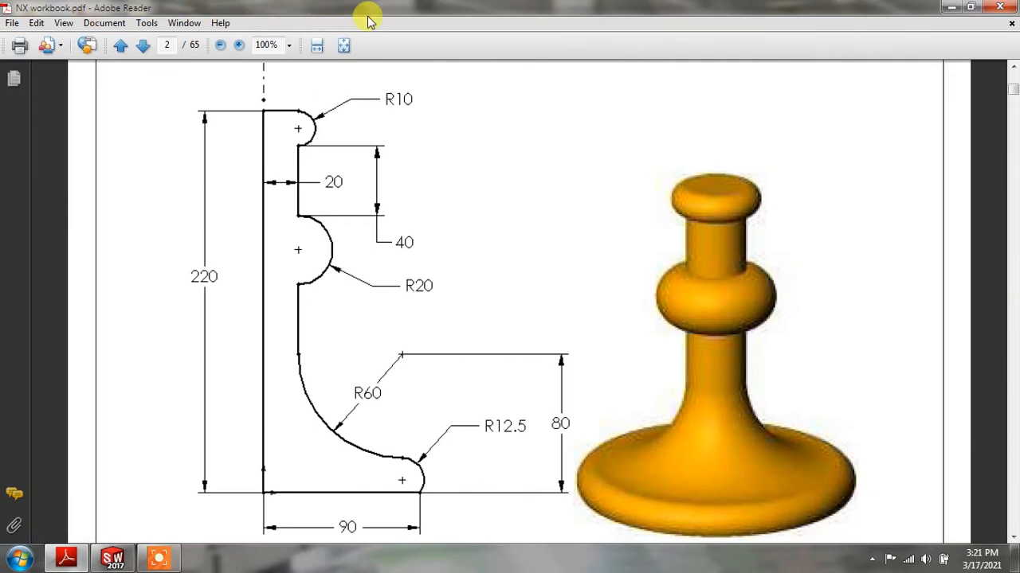
drag(368, 15, 112, 16)
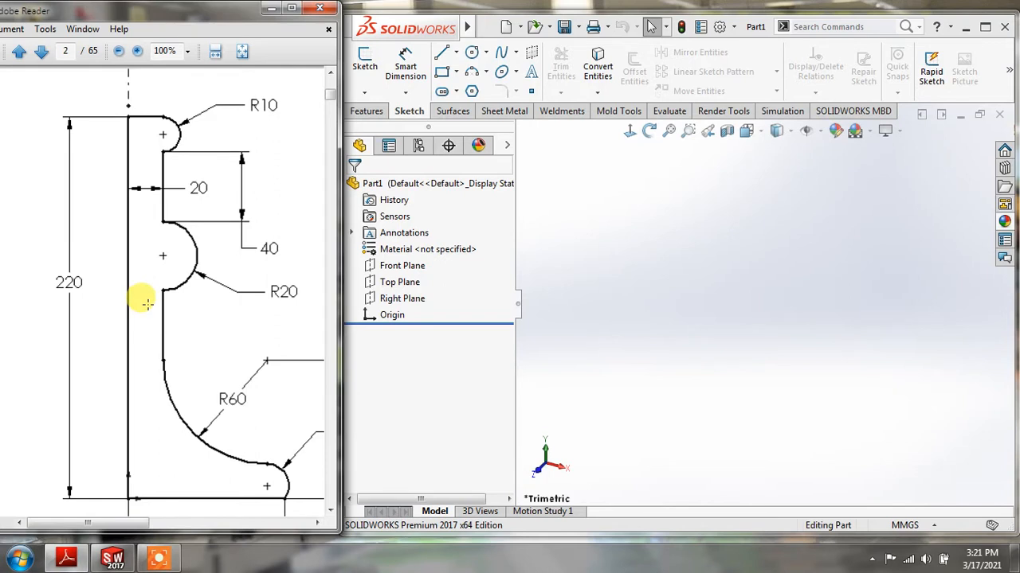
ctrl+scroll(148, 302, down, 1)
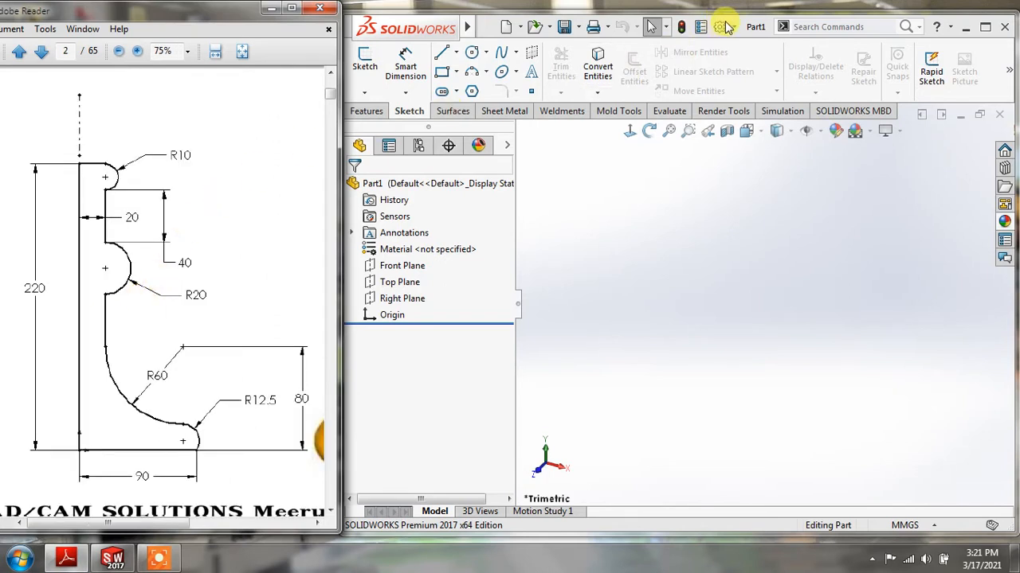
double_click(750, 11)
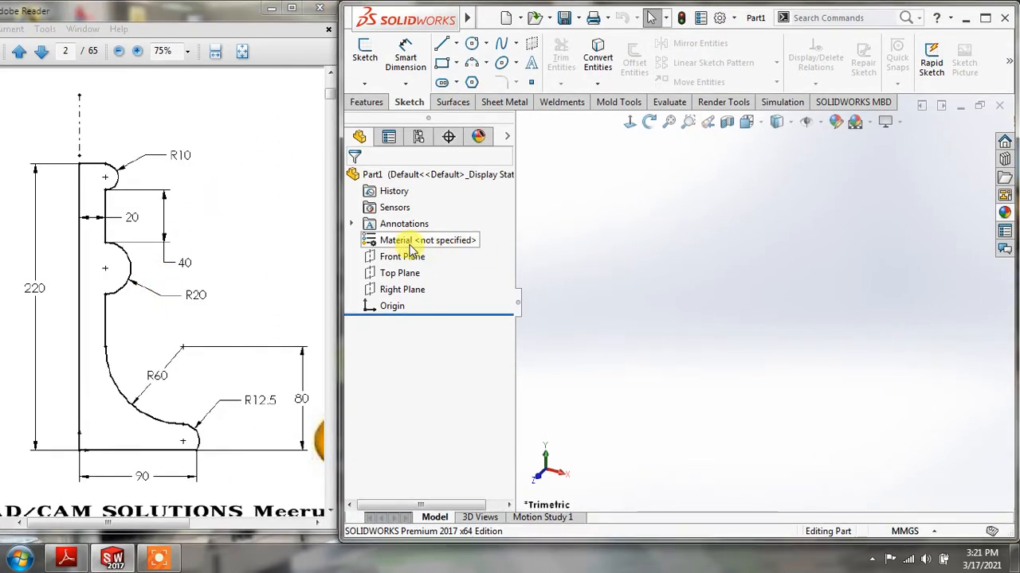
Step: Show the Front Plane and start a sketch on it
click(403, 258)
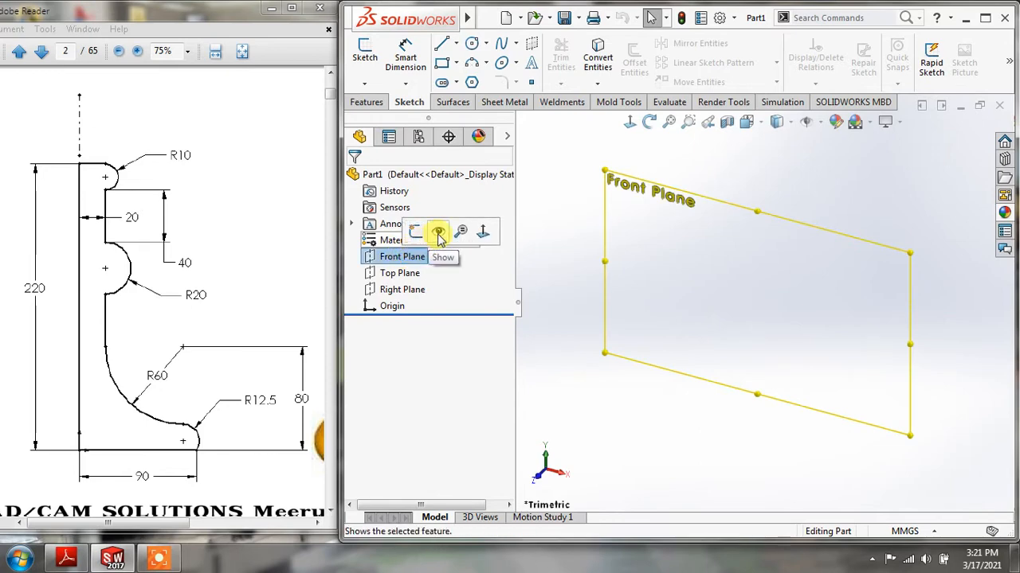
click(438, 233)
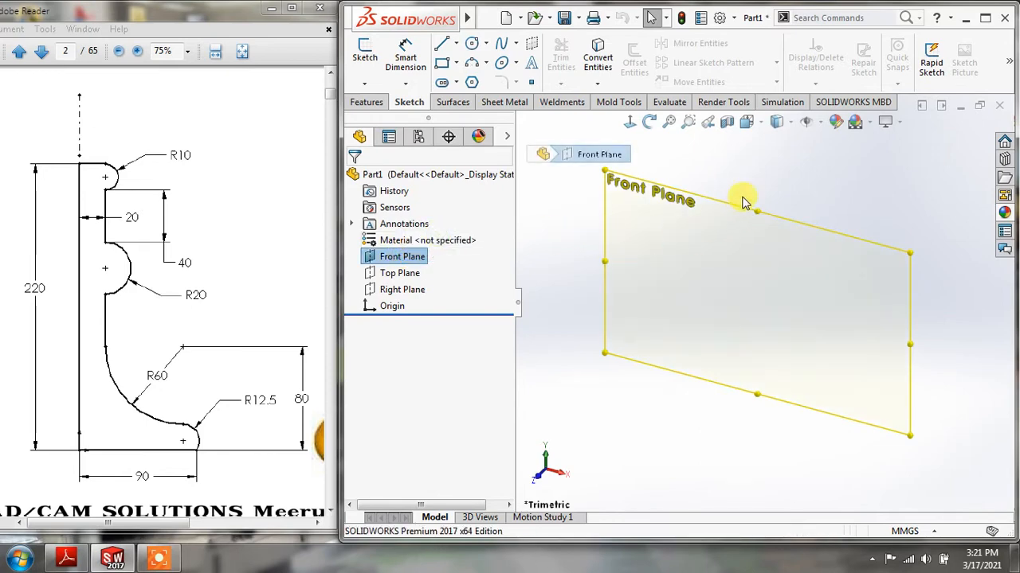
click(365, 54)
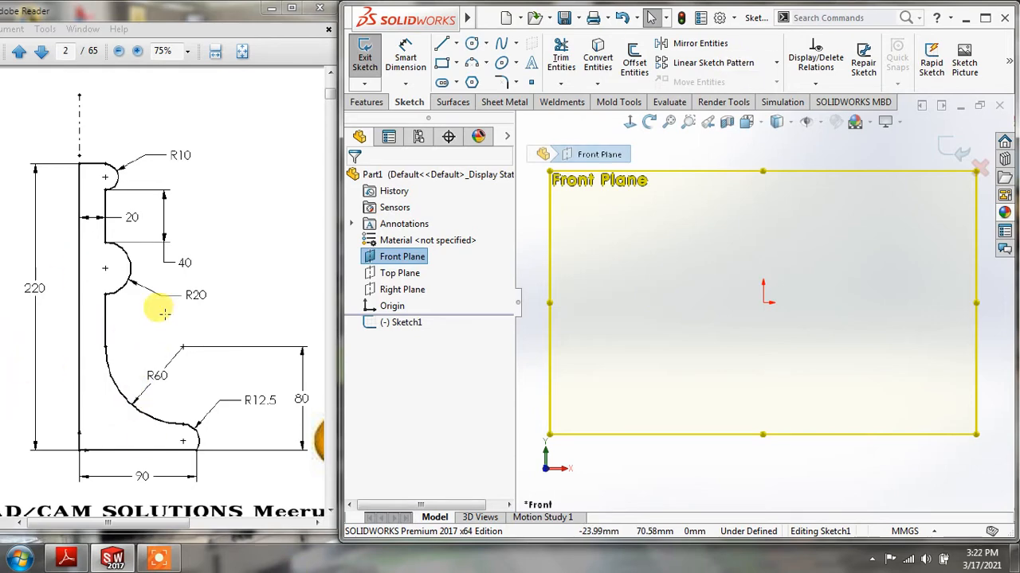
Step: Sketch a vertical line about 63 mm long upward from the origin
click(445, 45)
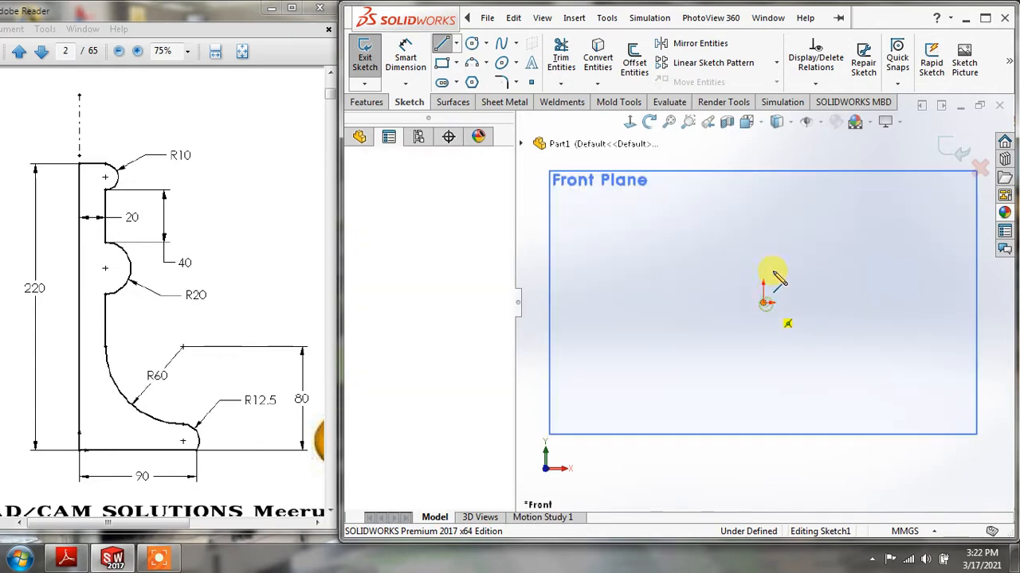
click(763, 304)
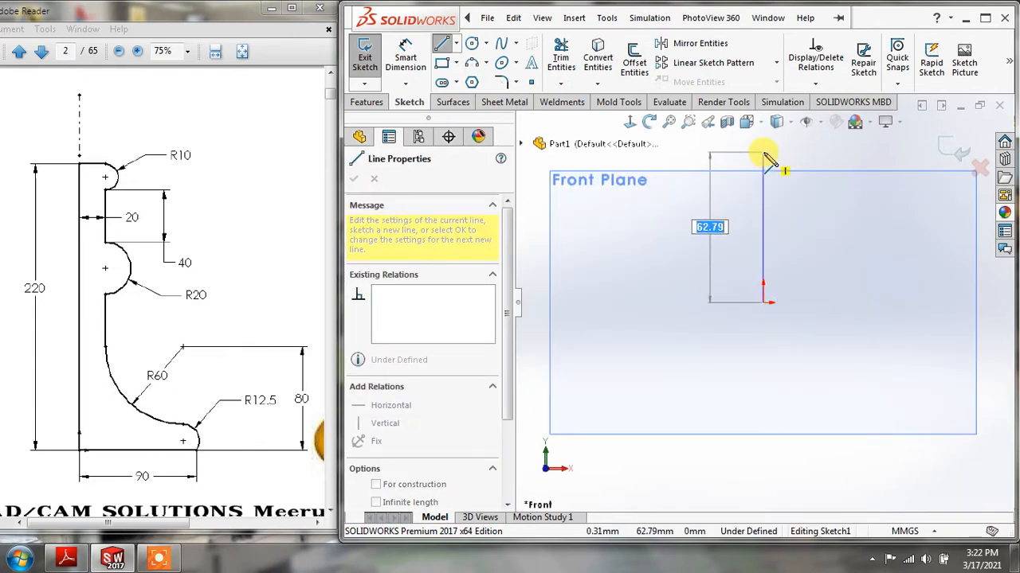
click(787, 156)
key(Escape)
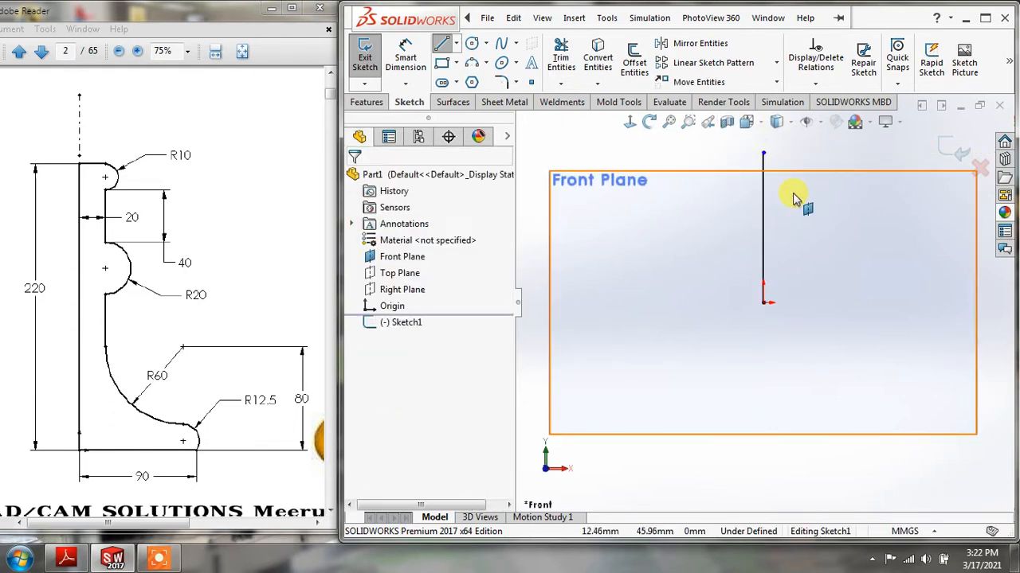
Step: Dimension the vertical line's length as 220 mm
key(f)
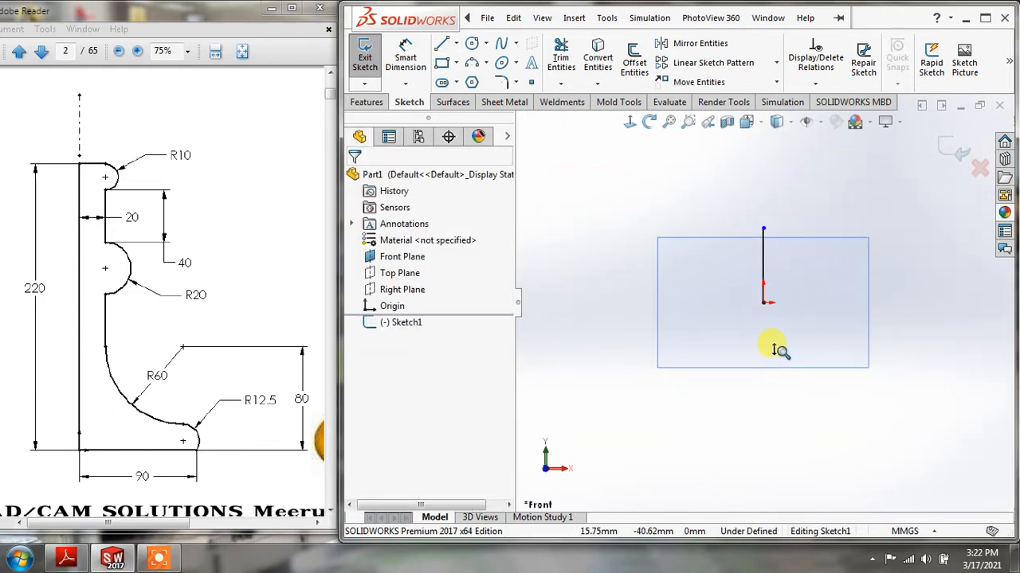
ctrl+middle_drag(824, 298, 761, 360)
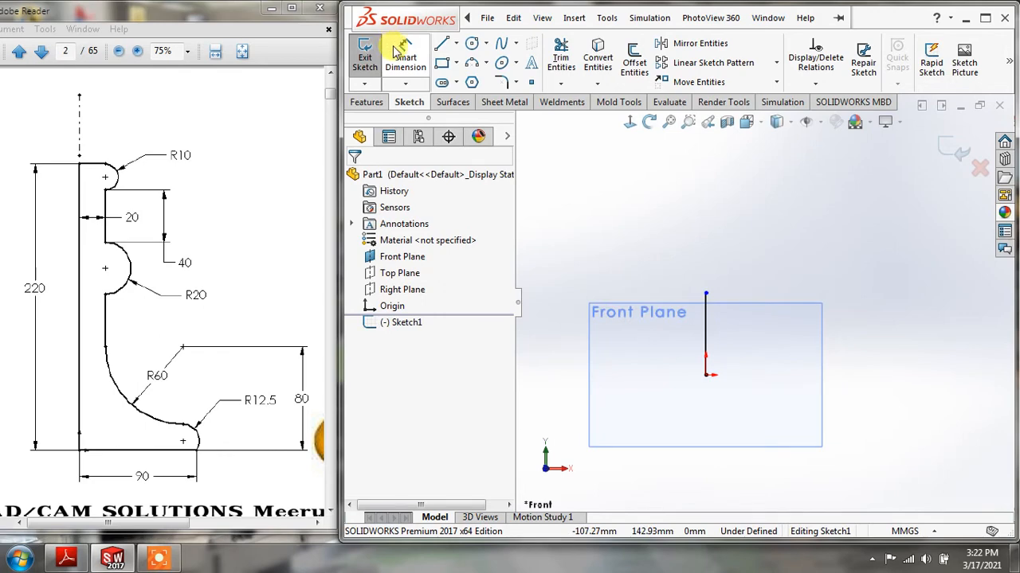
key(alt+e)
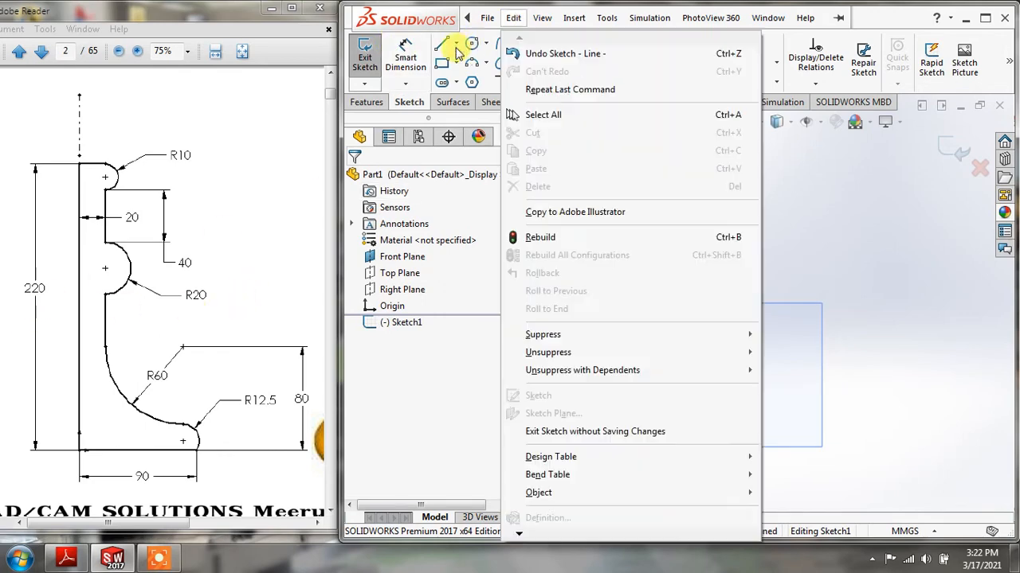
click(414, 57)
click(414, 49)
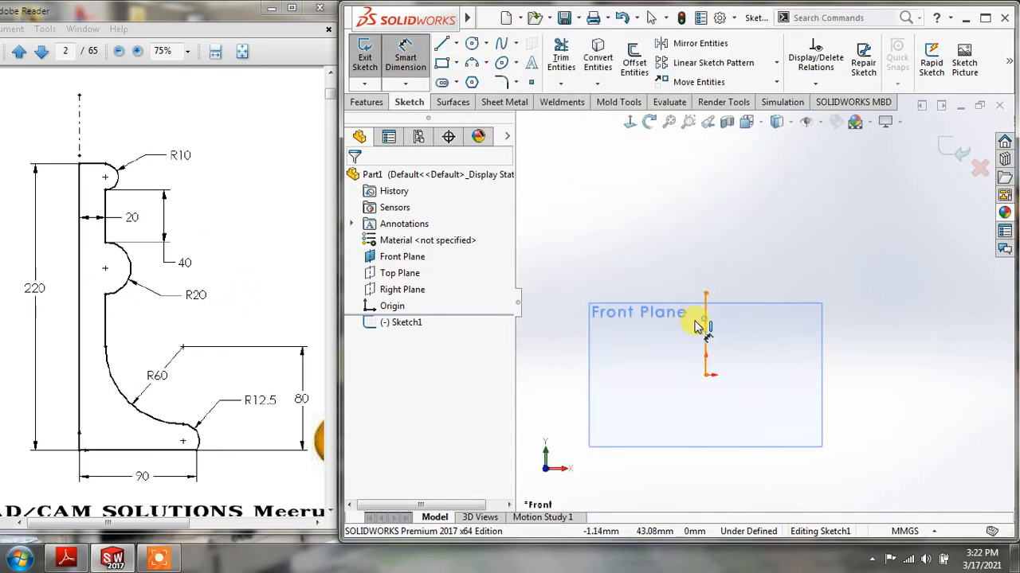
click(701, 325)
click(678, 327)
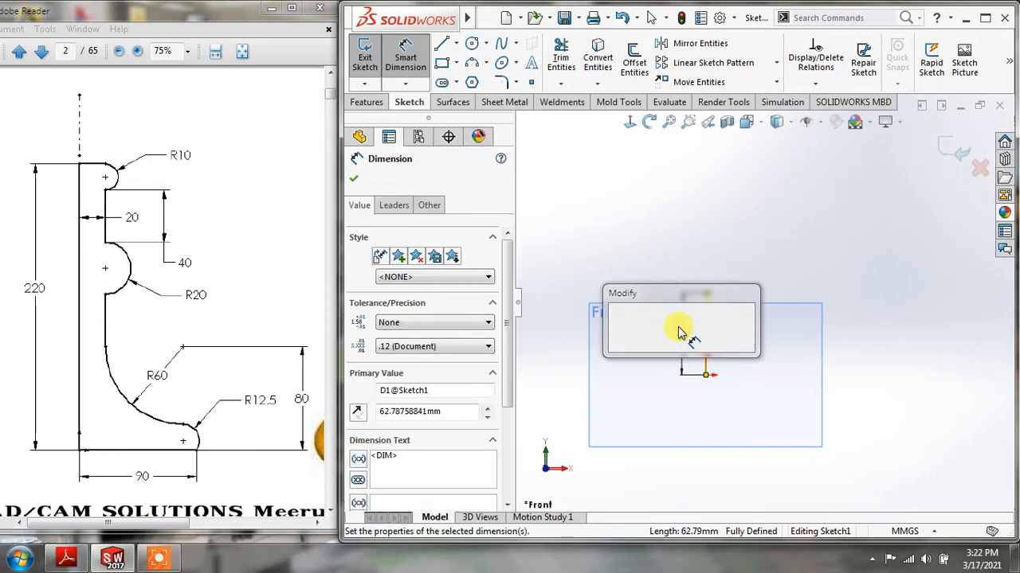
text(220)
key(Return)
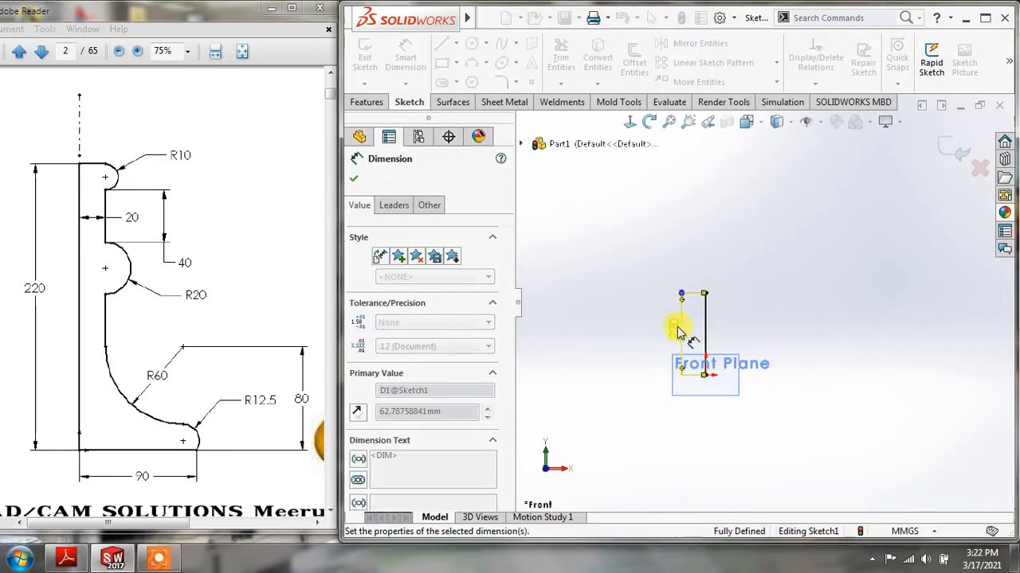
scroll(735, 362, down, 3)
key(Escape)
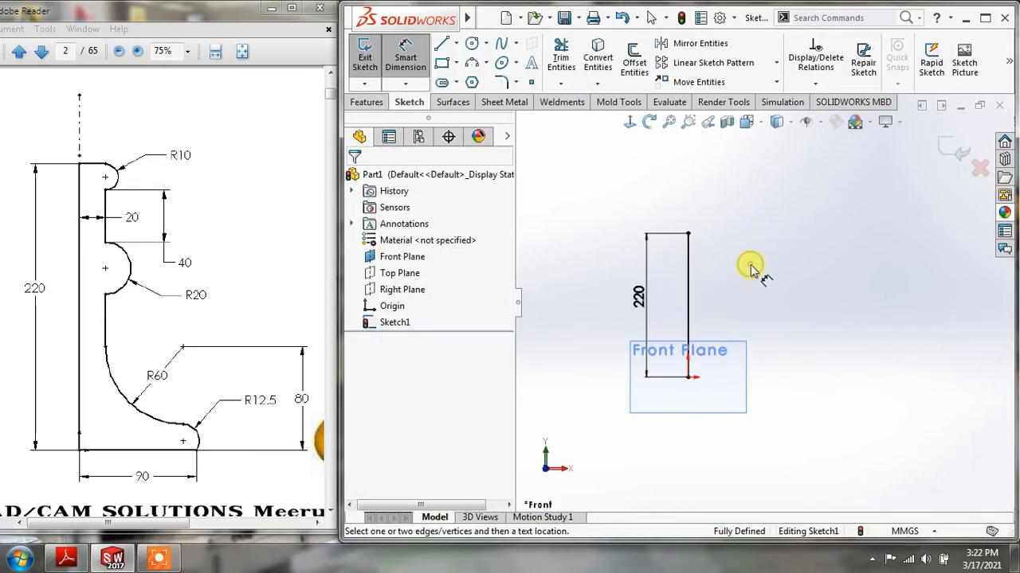
Step: Sketch a horizontal base line from the origin toward positive X
click(443, 46)
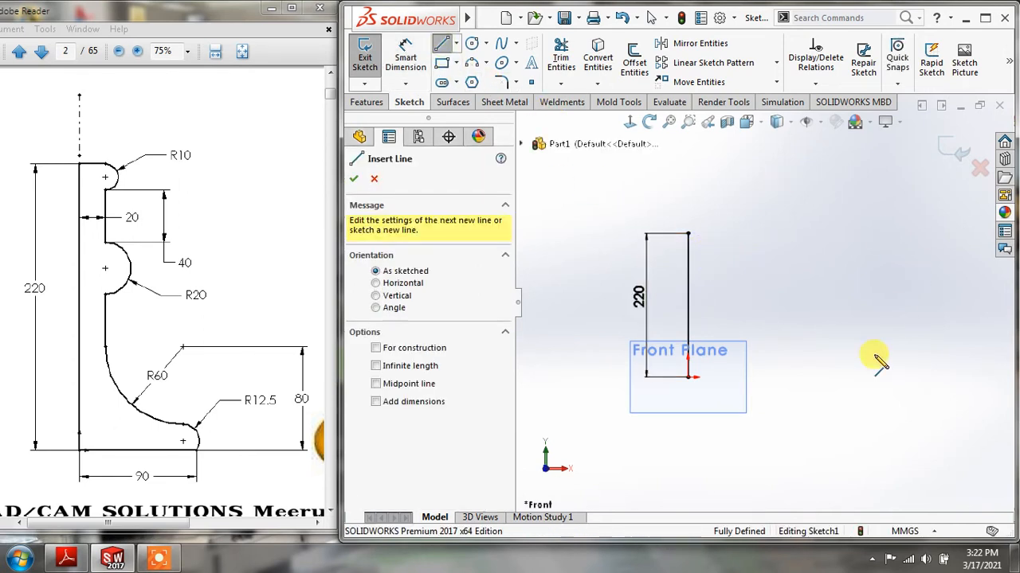
click(688, 376)
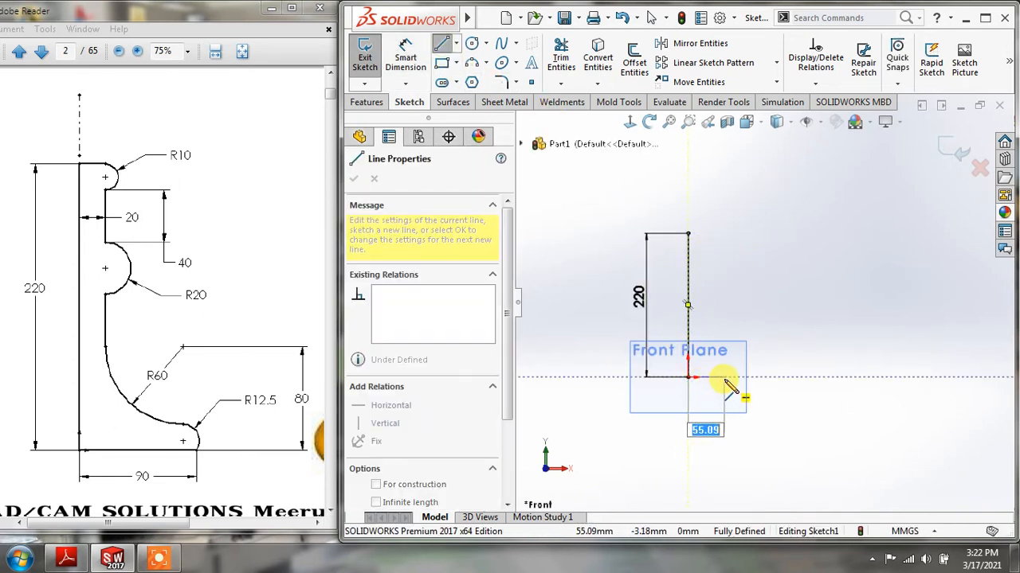
click(751, 376)
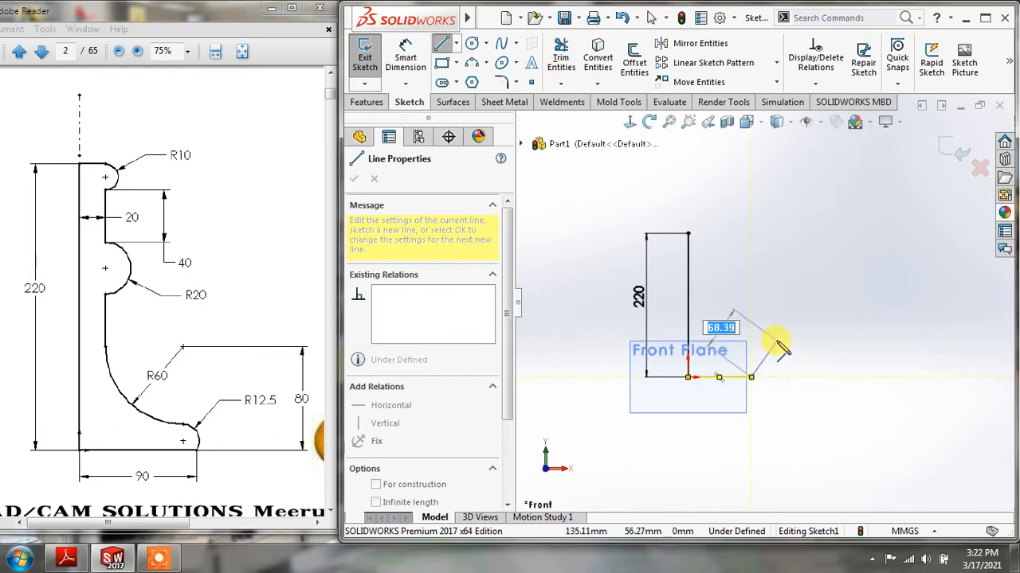
key(Escape)
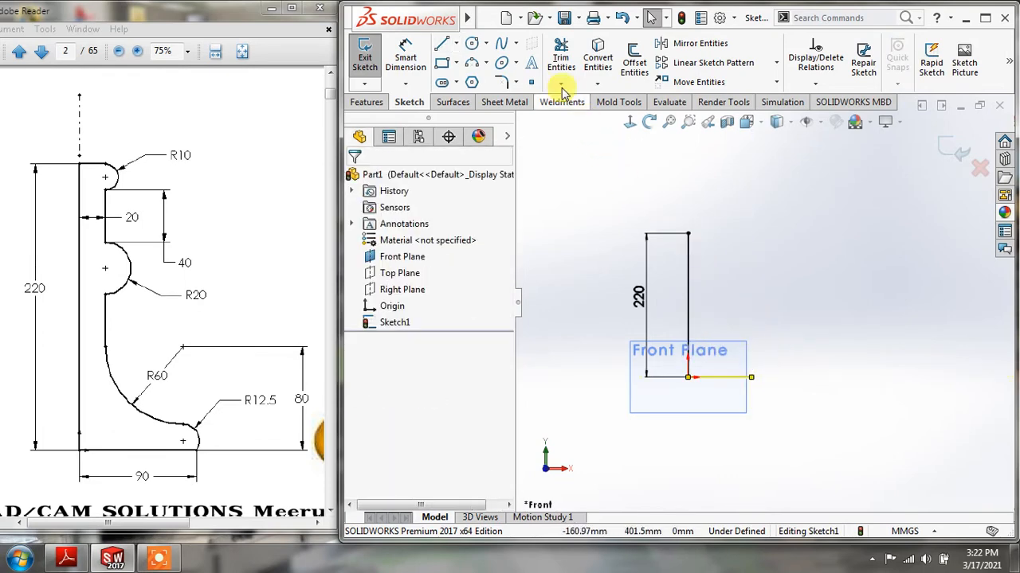
Step: Sketch a short horizontal line from the vertical line's upper end, continued by four connected vertical segments going down
click(443, 44)
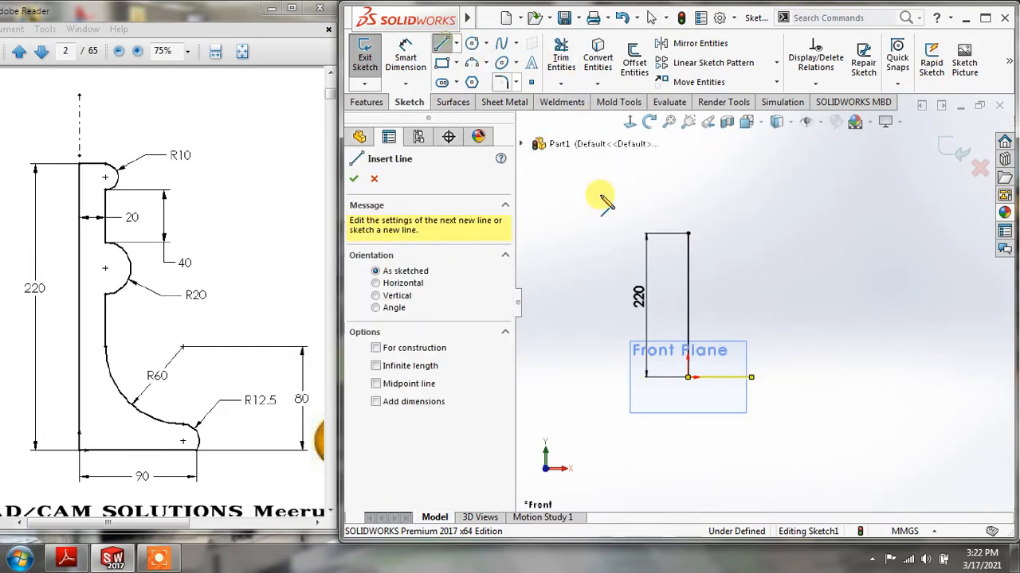
click(689, 234)
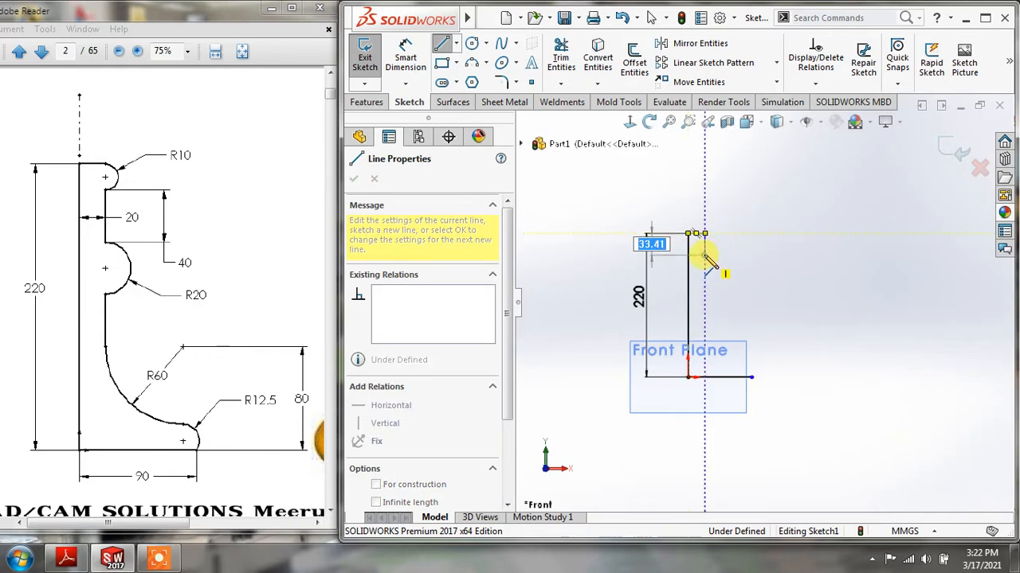
click(706, 305)
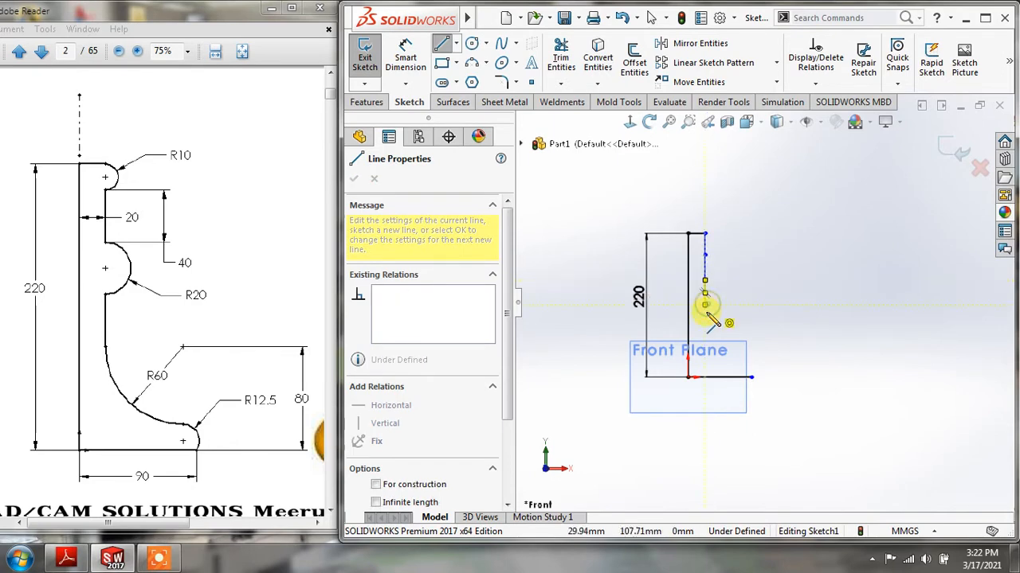
click(705, 326)
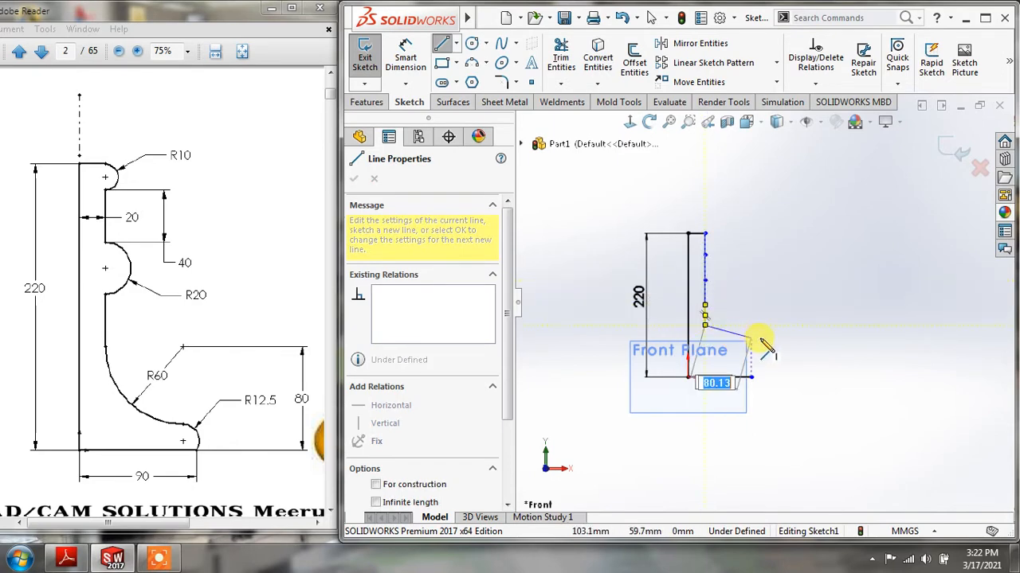
key(Escape)
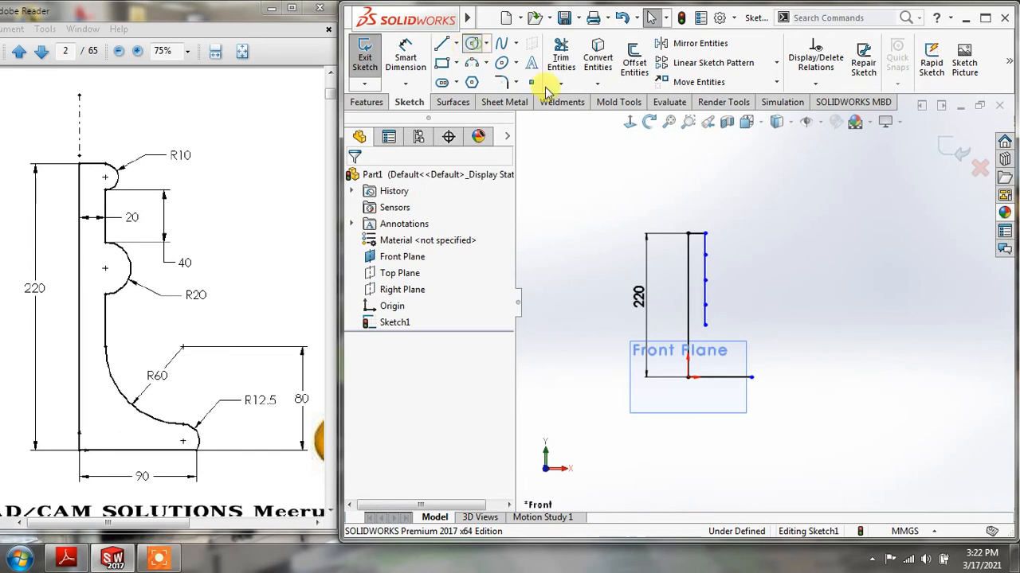
Step: Sketch two circles centred on the midpoints of the first and third vertical segments, each passing through its segment's ends
scroll(712, 263, down, 4)
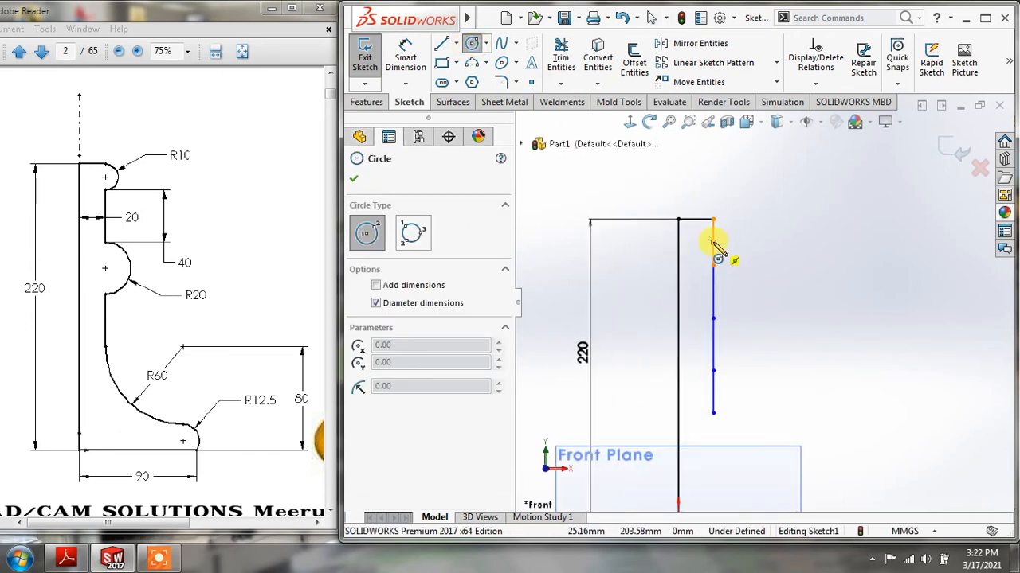
drag(713, 243, 716, 218)
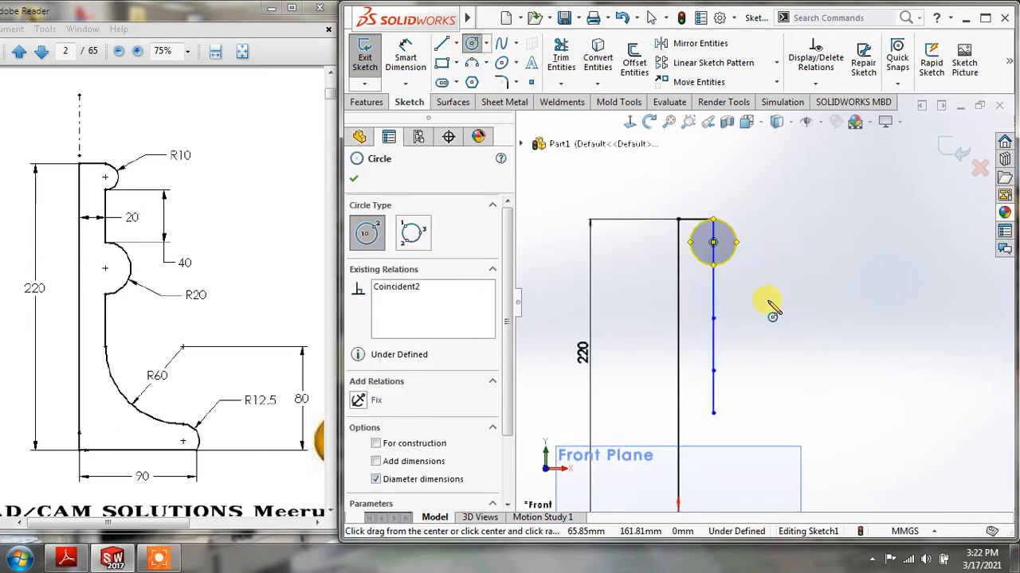
drag(713, 344, 713, 319)
scroll(765, 358, down, 2)
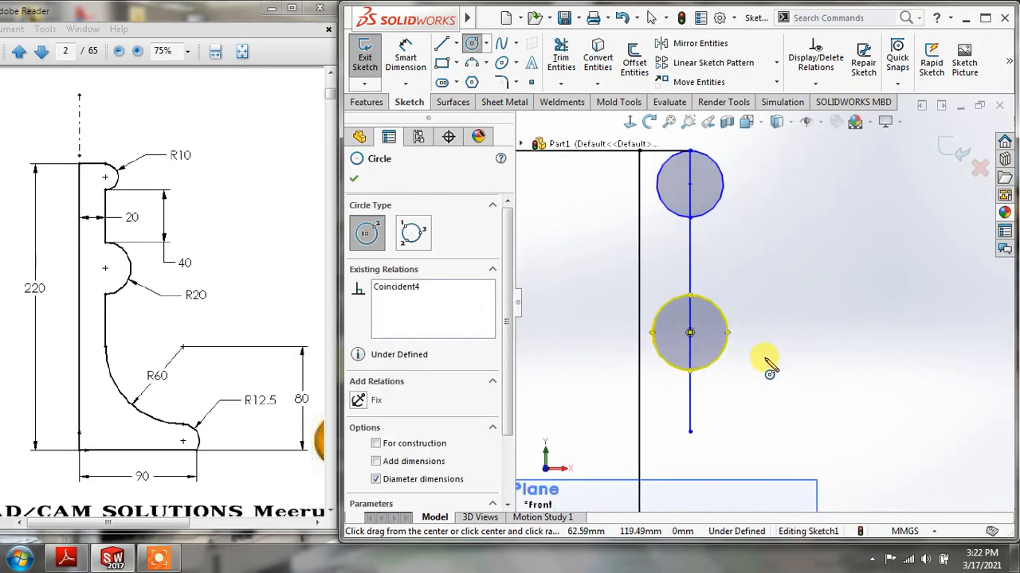
scroll(765, 359, up, 3)
key(Escape)
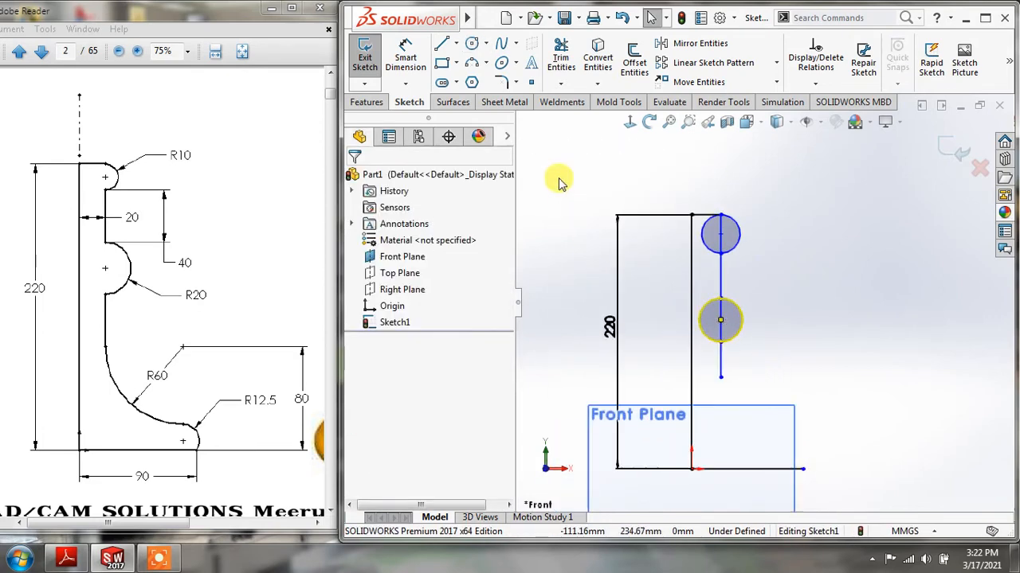
Step: Sketch a concave three-point arc from the lowest vertical segment's end, plus a small convex arc joining it to the base line's outer end
click(486, 63)
click(499, 118)
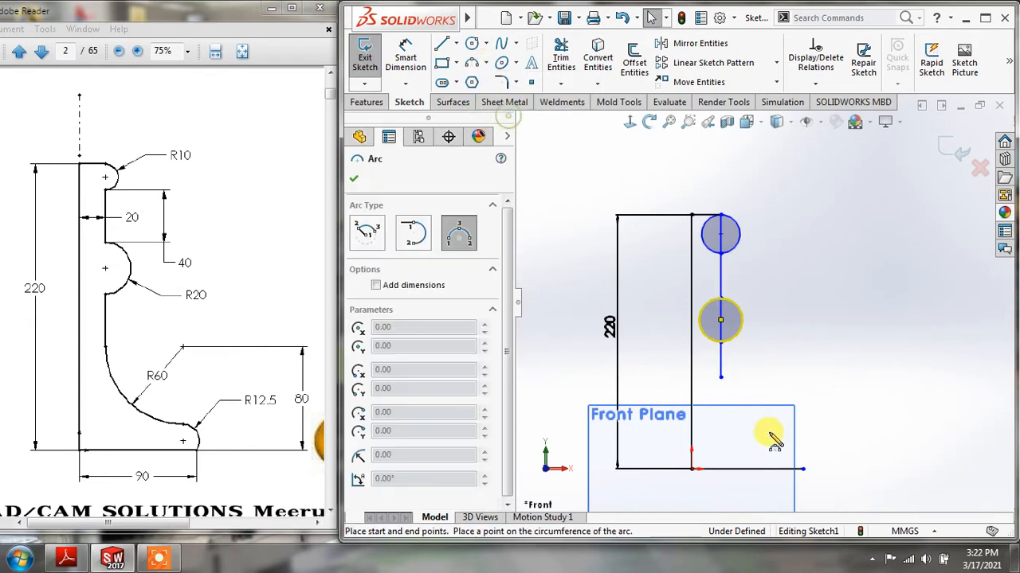
click(721, 378)
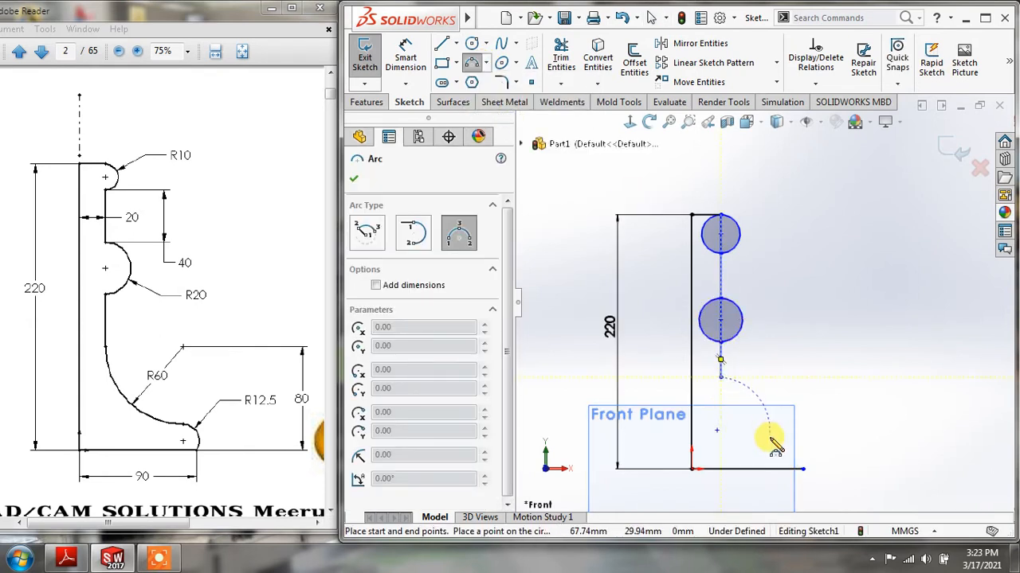
click(802, 468)
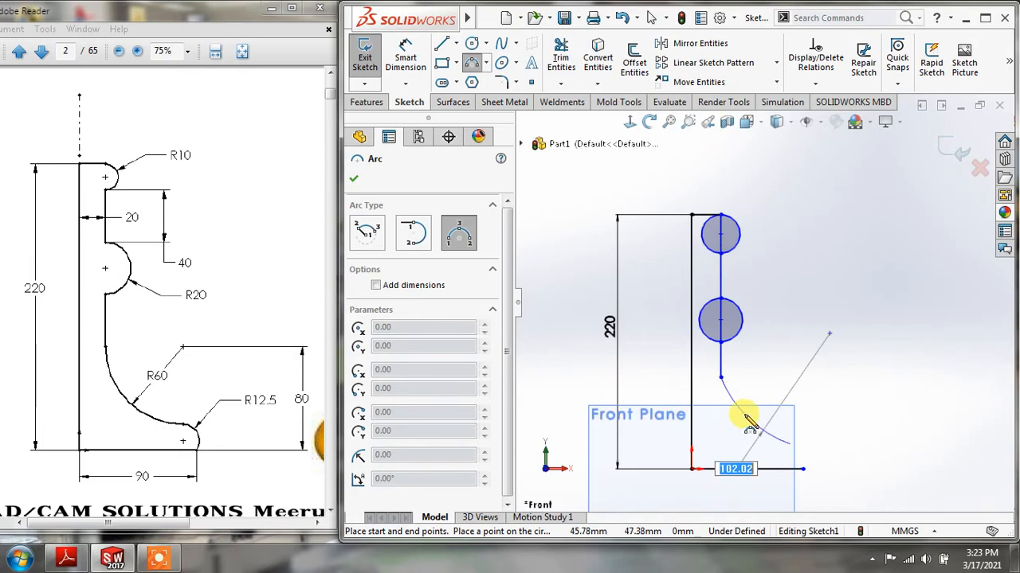
click(750, 425)
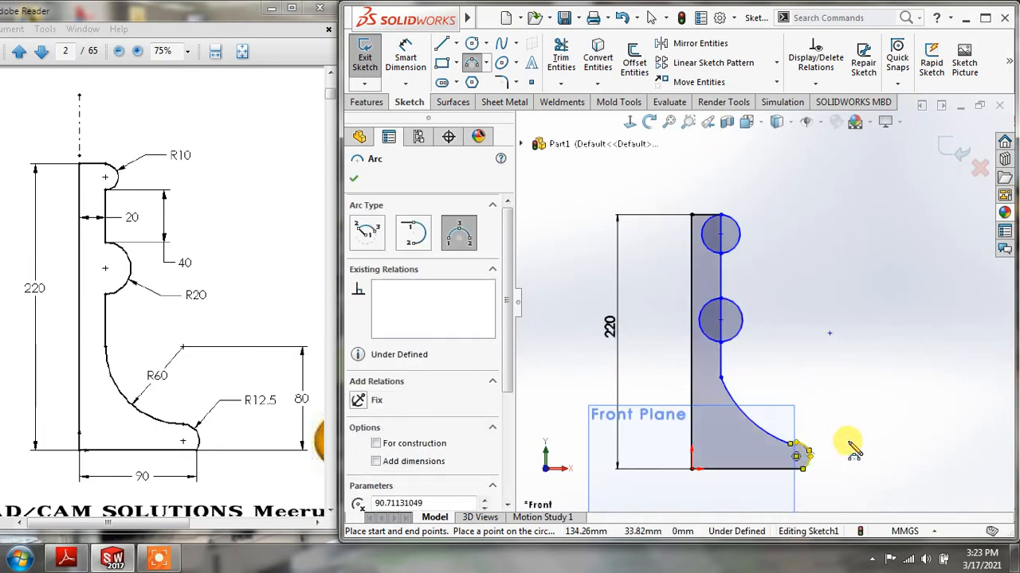
key(Escape)
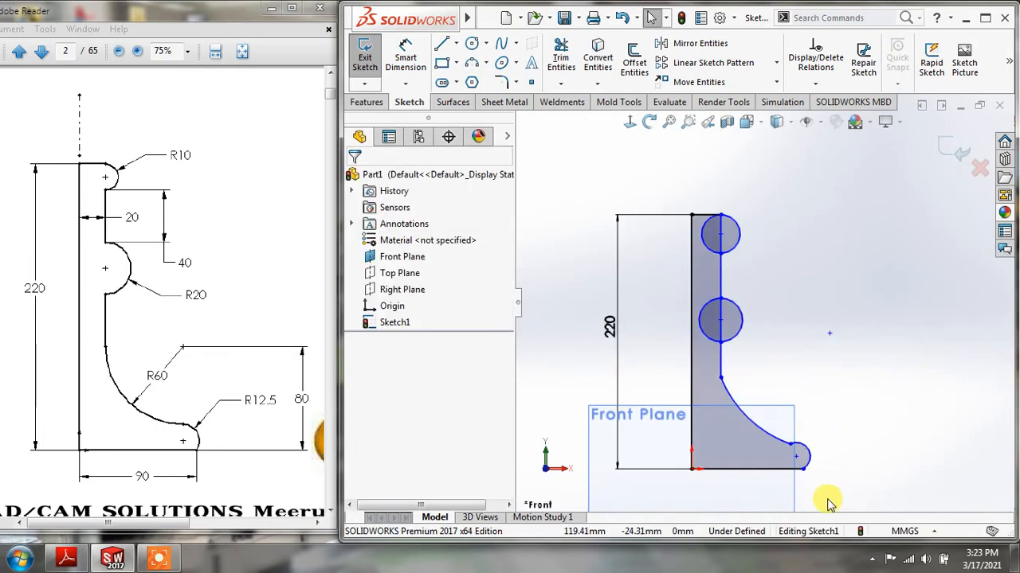
Step: Make the large concave arc tangent to the lowest vertical segment
click(724, 368)
click(735, 393)
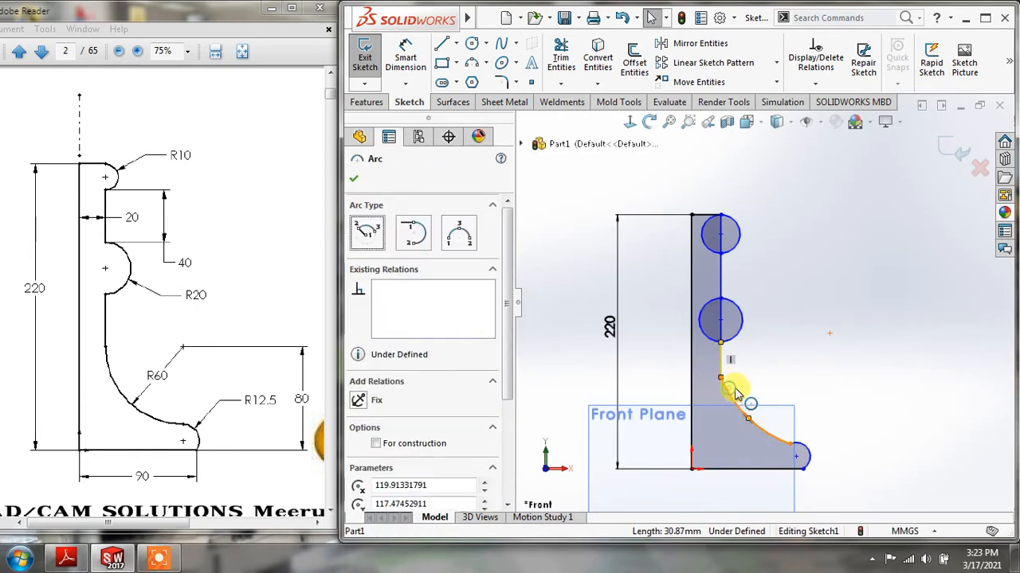
ctrl+click(725, 360)
click(771, 322)
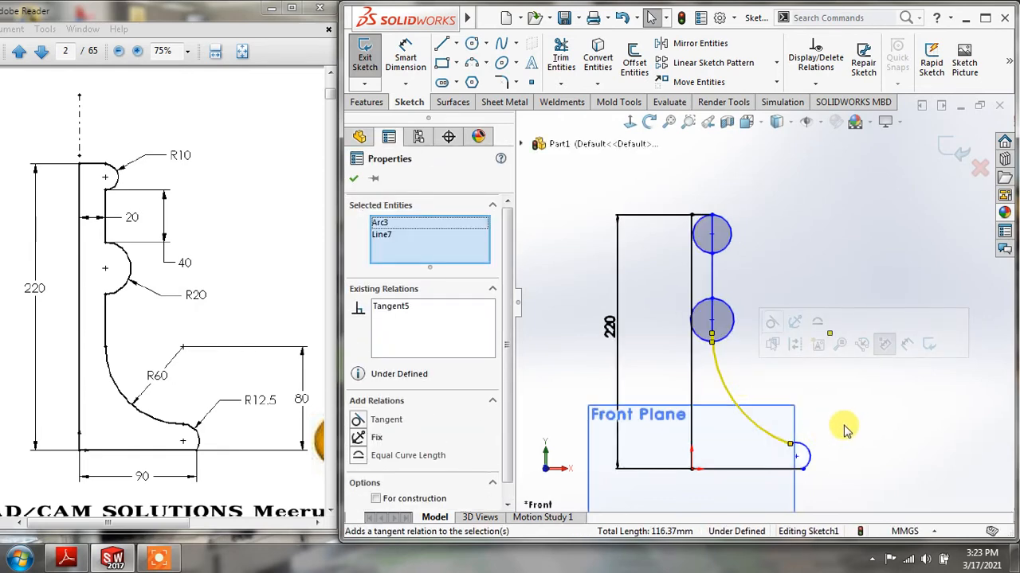
click(843, 423)
Step: Move the joint between the lowest vertical segment and the large arc down, clear of the lower circle
scroll(715, 391, down, 8)
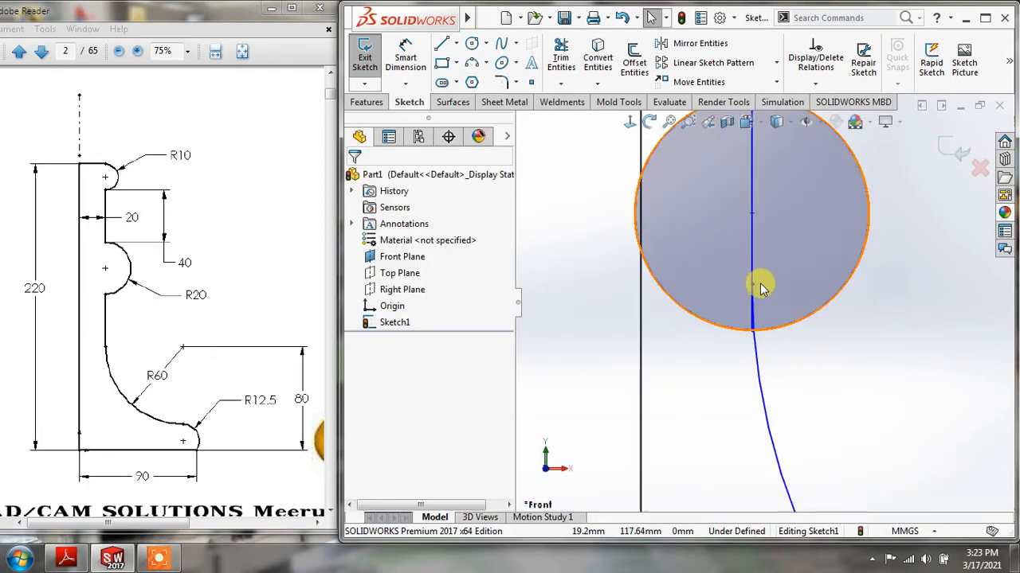
drag(757, 317, 757, 370)
scroll(801, 403, up, 4)
scroll(801, 404, up, 3)
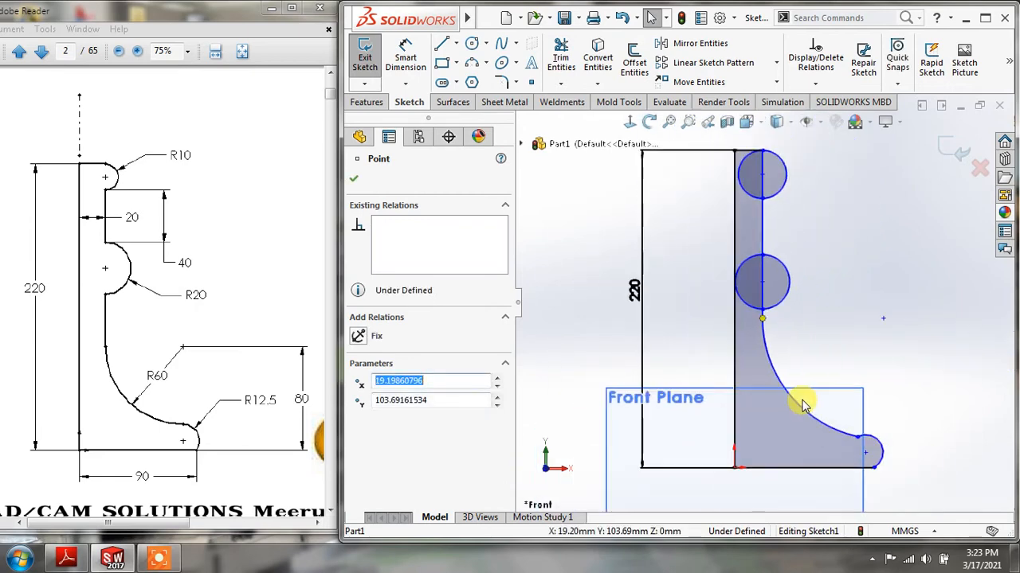
scroll(908, 430, down, 2)
click(917, 415)
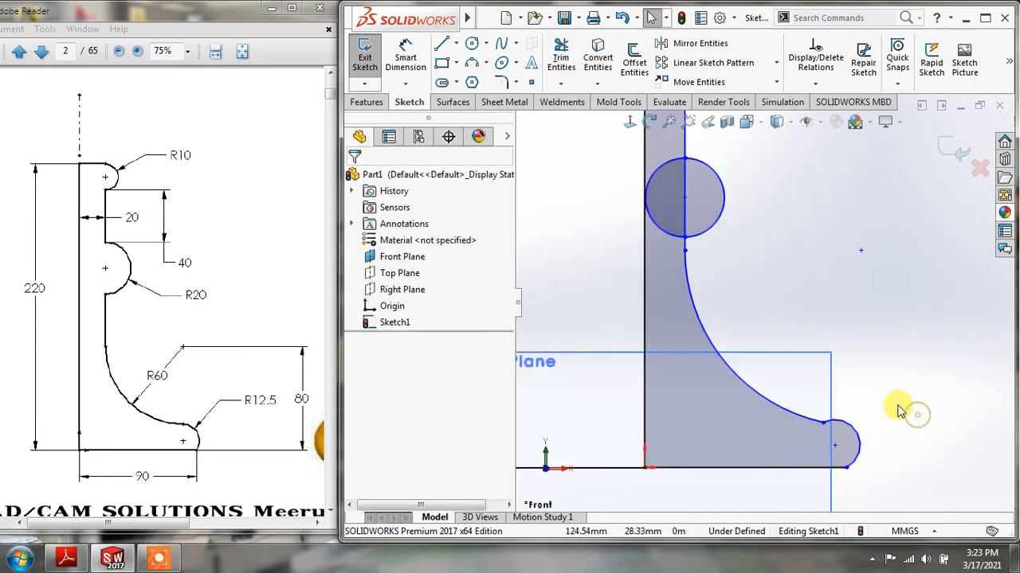
click(826, 422)
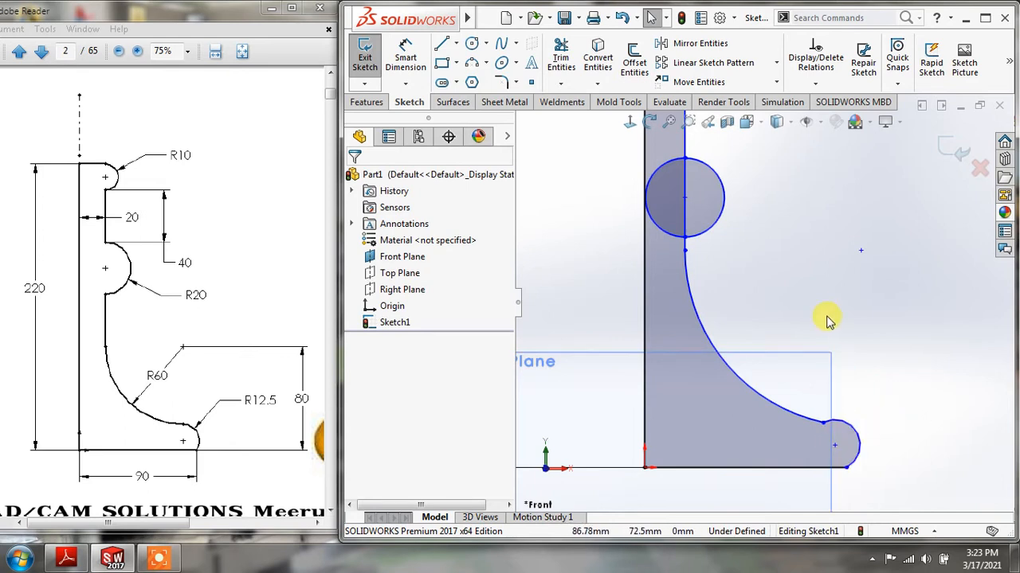
Step: Dimension the distance between the long vertical line and the segment between the circles as 20 mm
scroll(824, 319, up, 1)
scroll(826, 303, up, 2)
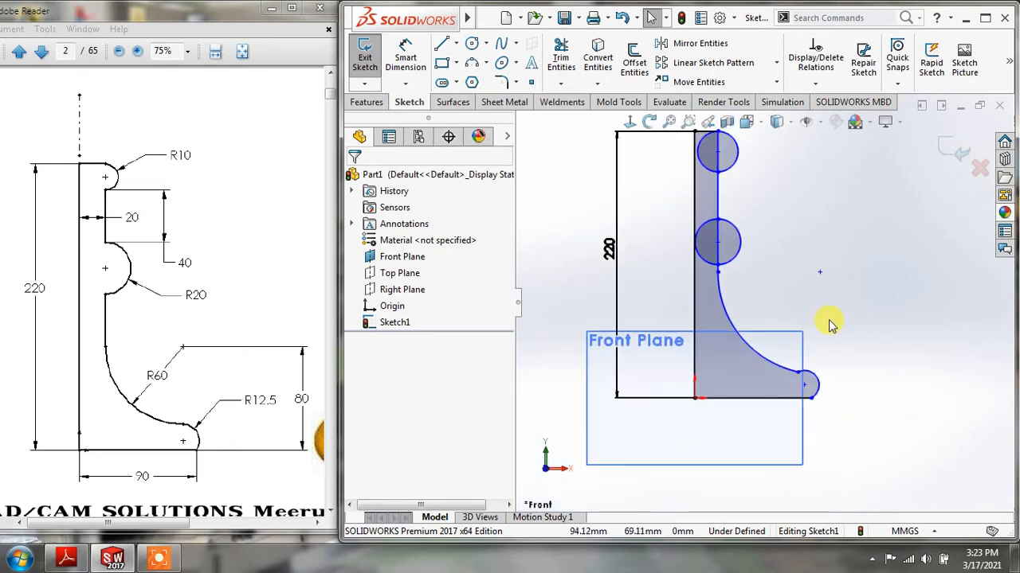
scroll(784, 195, down, 1)
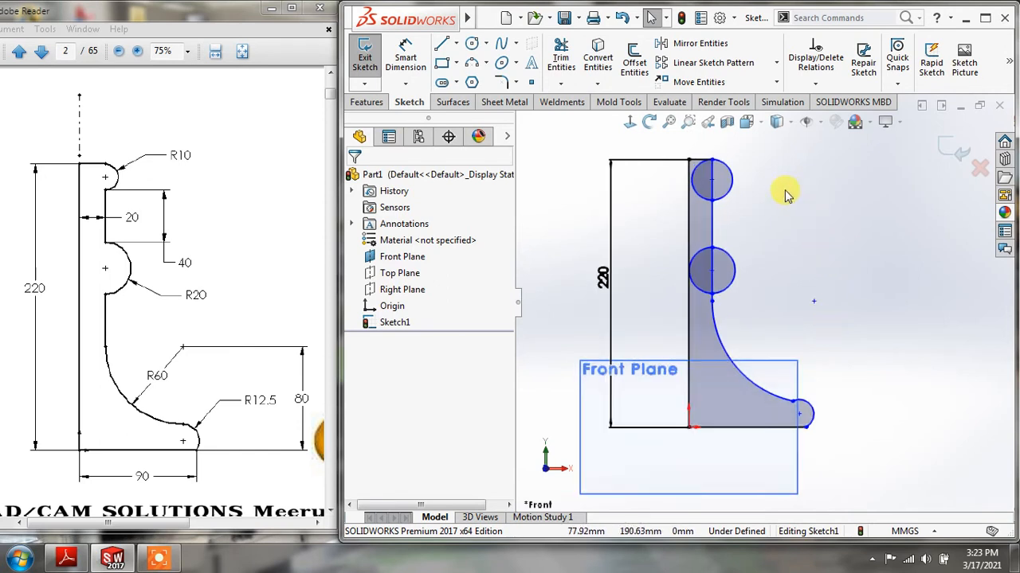
click(404, 54)
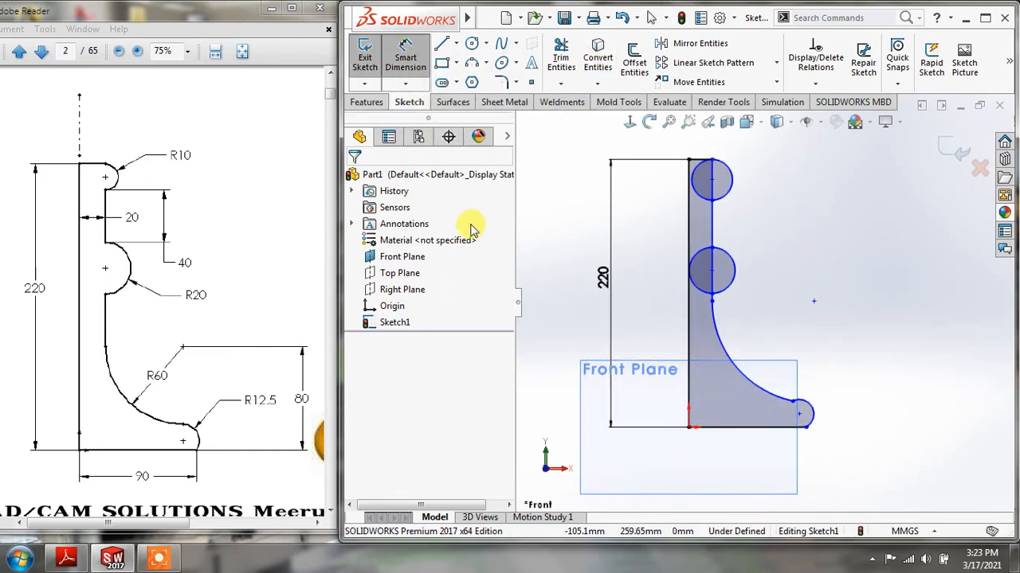
click(712, 228)
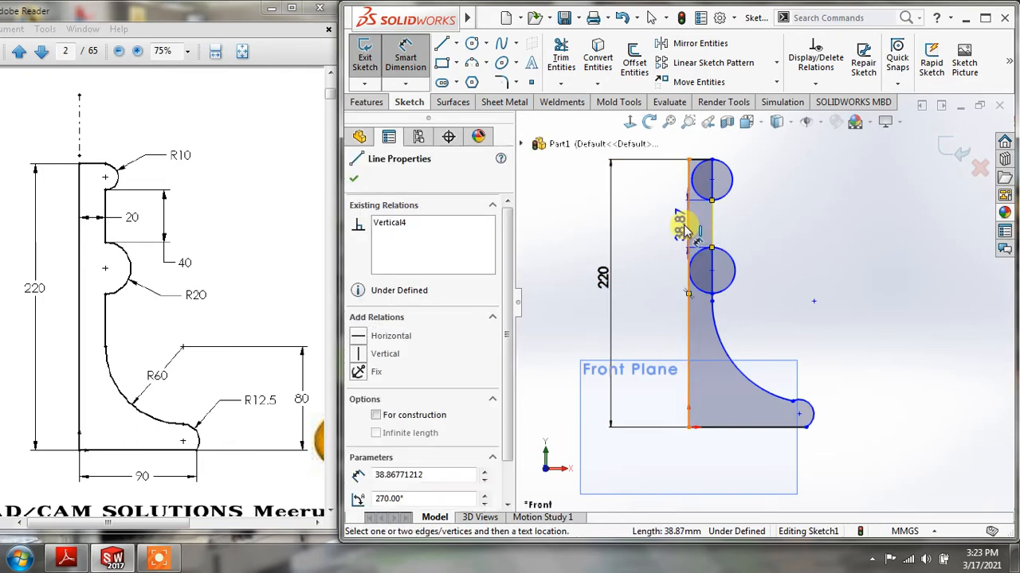
click(688, 228)
click(736, 228)
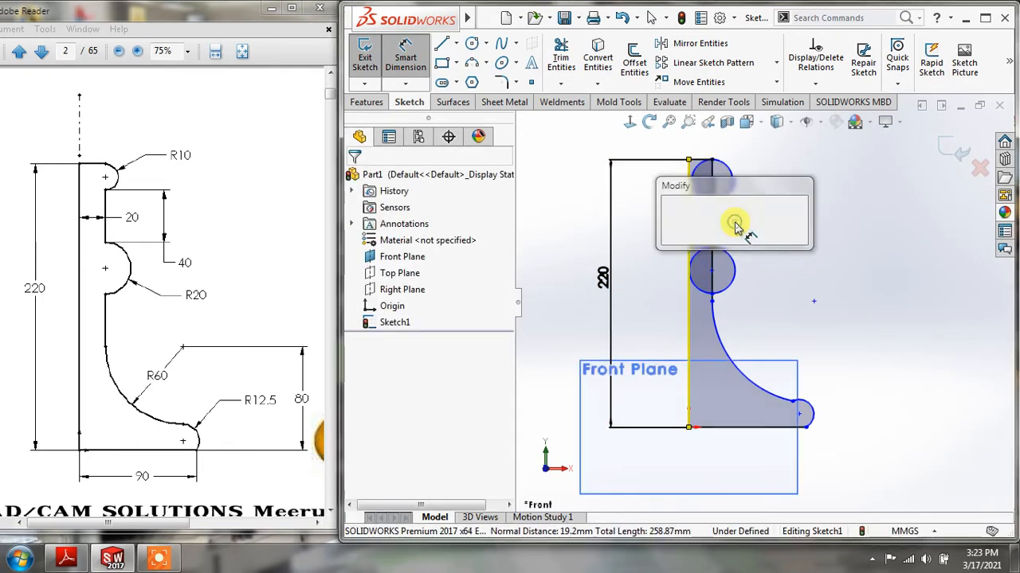
text(20)
key(Return)
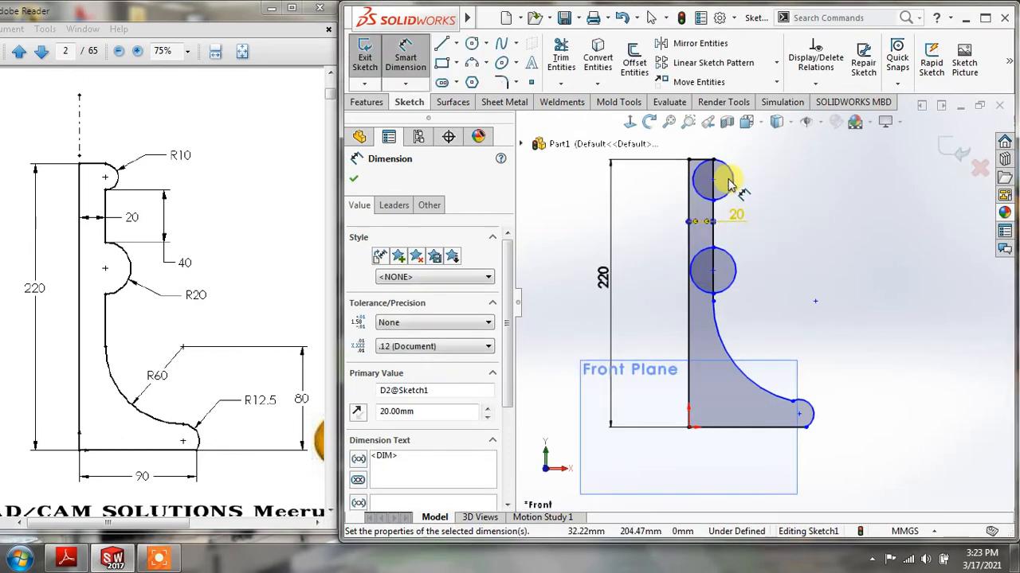
Step: Dimension the upper circle's diameter as 20 mm
click(740, 175)
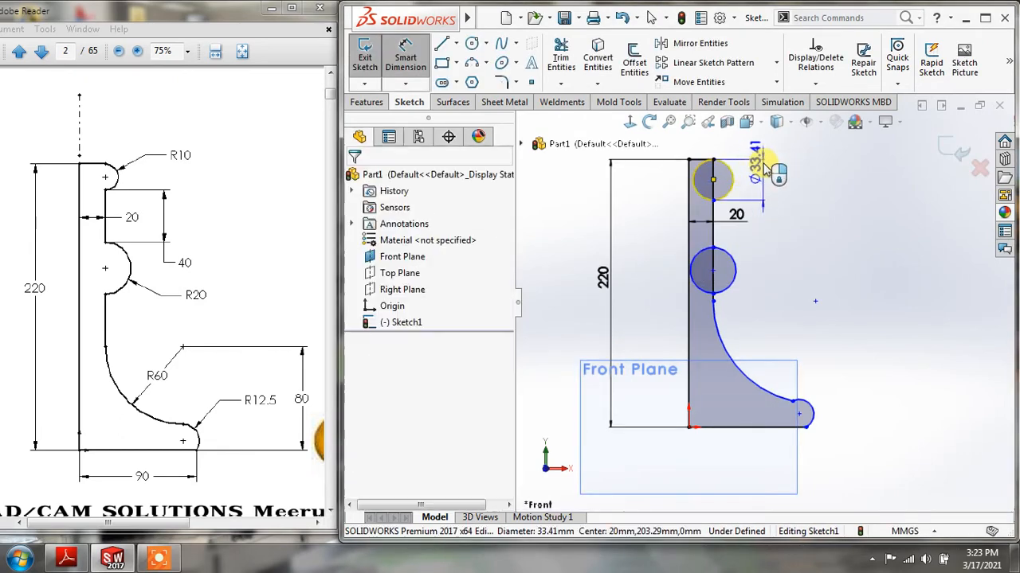
click(763, 167)
text(20)
key(Return)
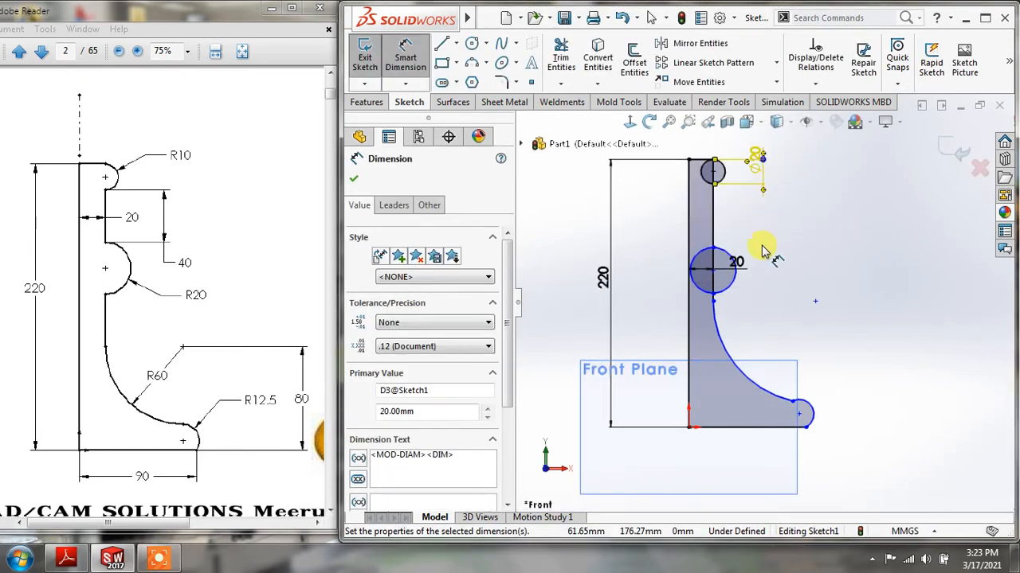
Step: Dimension the vertical segment between the two circles as 40 mm long
click(725, 256)
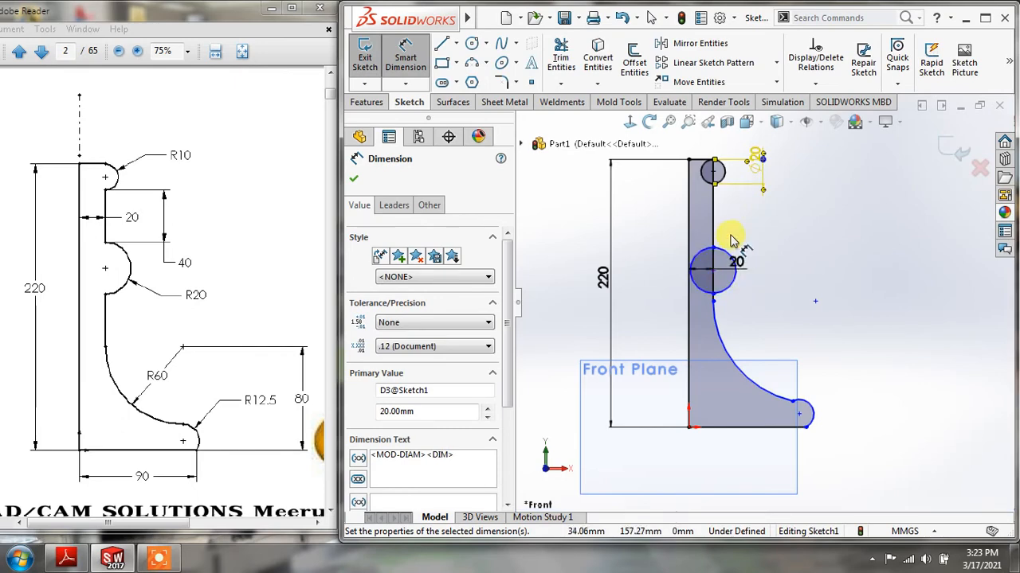
click(713, 215)
click(742, 217)
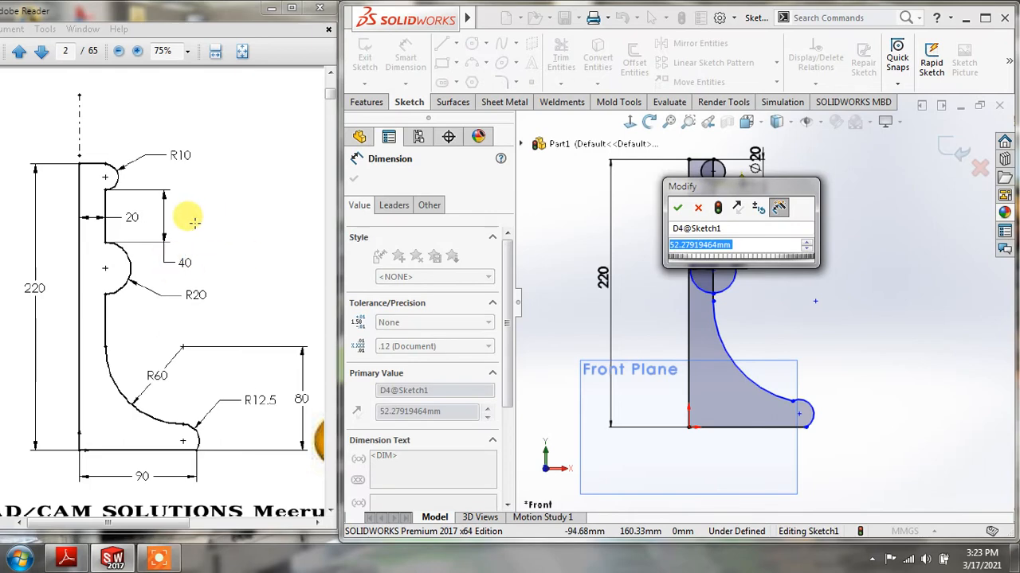
text(40)
key(Return)
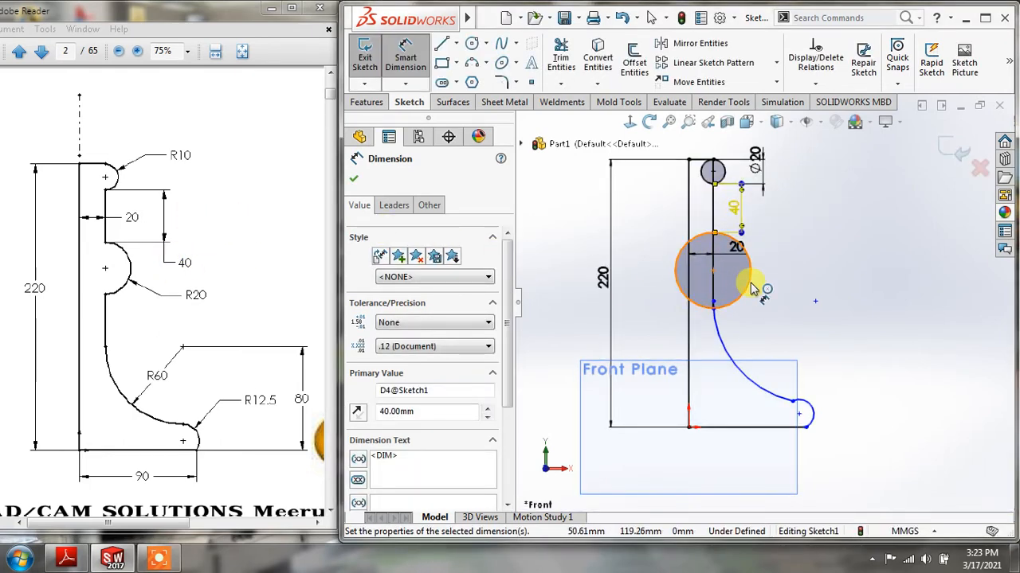
Step: Dimension the lower circle's diameter as 40 mm
click(739, 285)
click(779, 270)
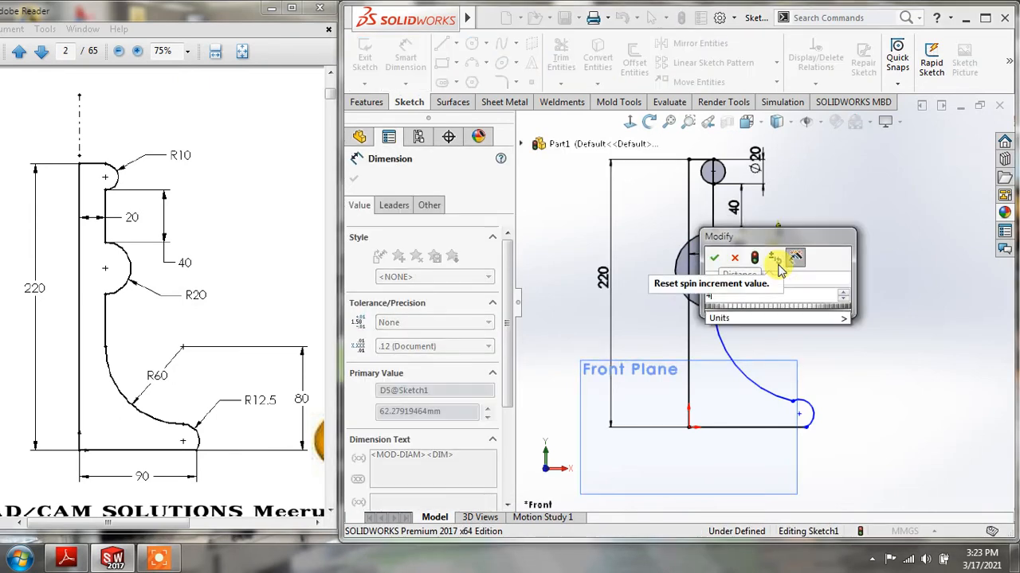
text(40)
key(Return)
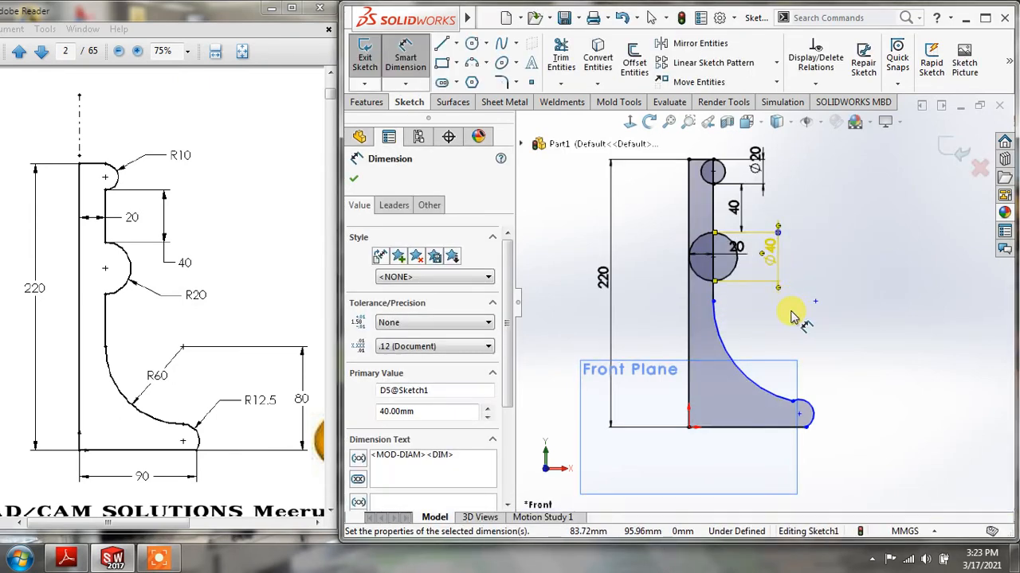
Step: Dimension the large concave arc's radius as 60 mm
click(725, 344)
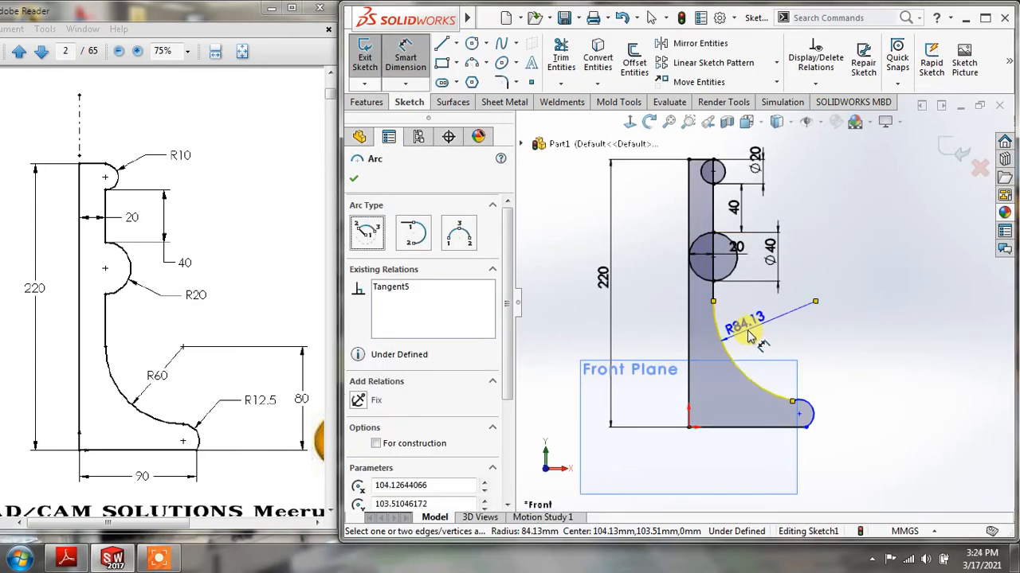
click(729, 340)
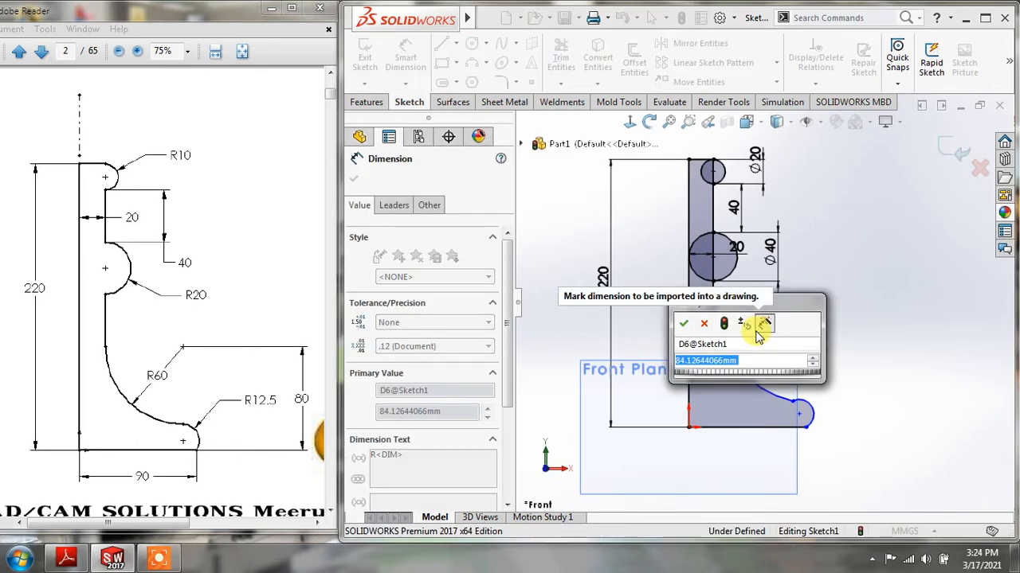
text(60)
key(Return)
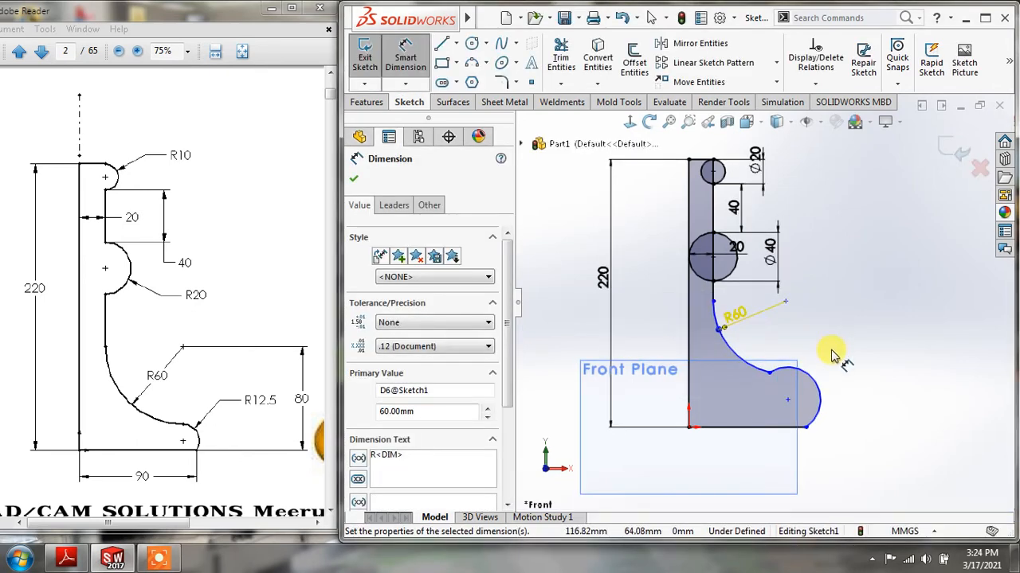
Step: Dimension the height of the large arc's centre above the base line as 80 mm
click(786, 303)
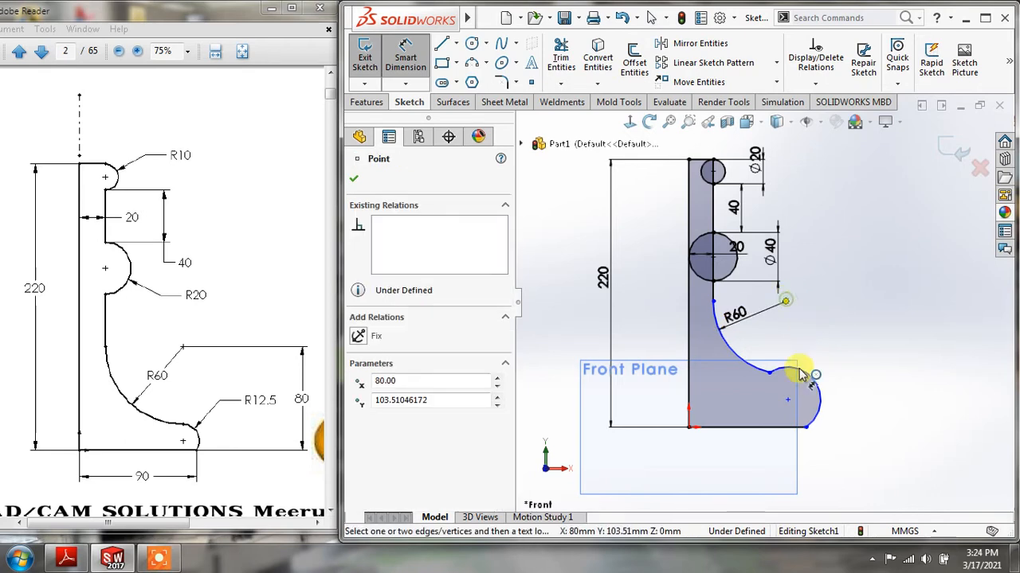
click(758, 432)
click(860, 381)
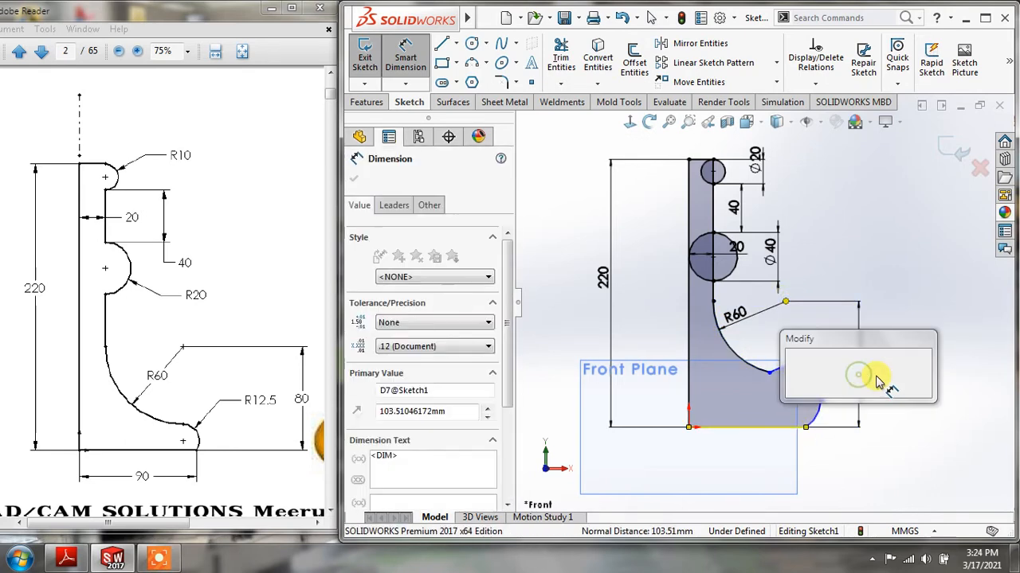
text(80)
key(Return)
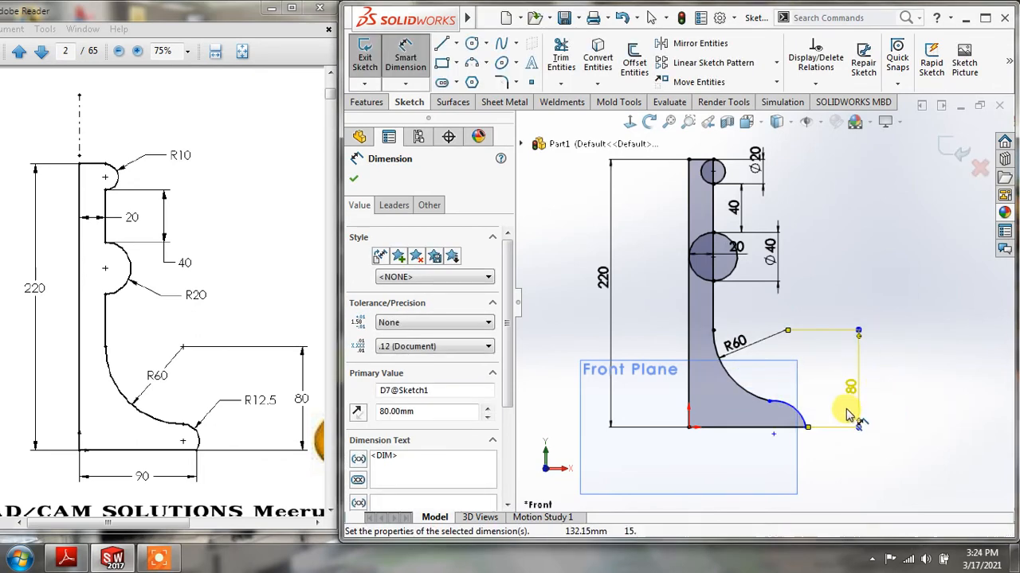
Step: Dimension the small arc at the base line's end with a radius of 12.5 mm
click(797, 410)
click(826, 399)
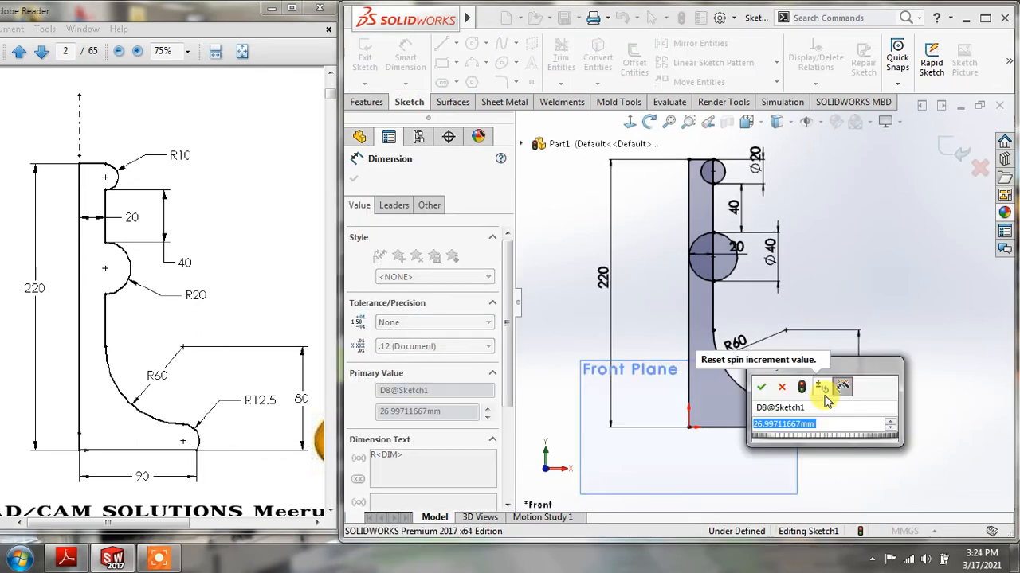
text(12.5)
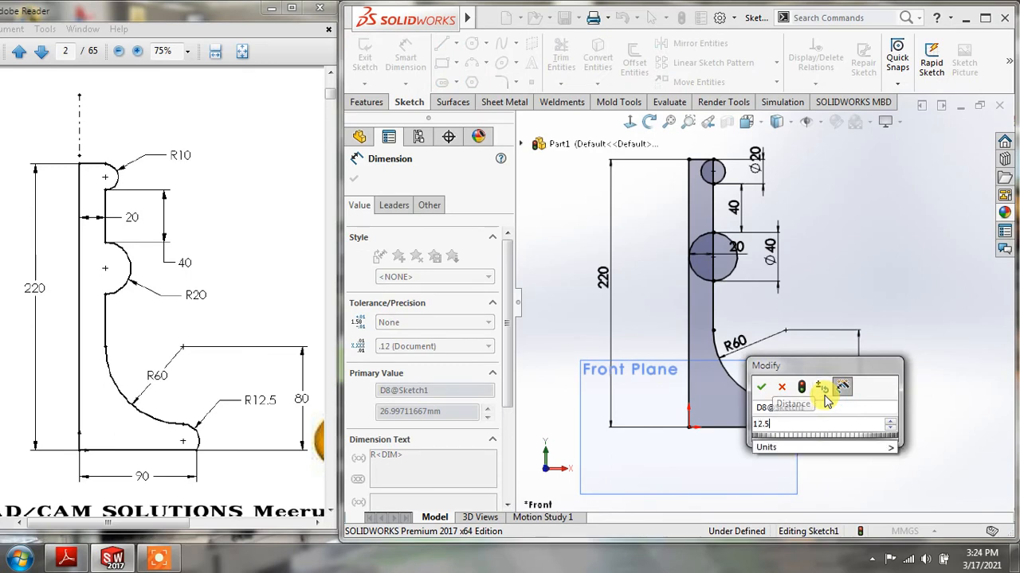
key(Return)
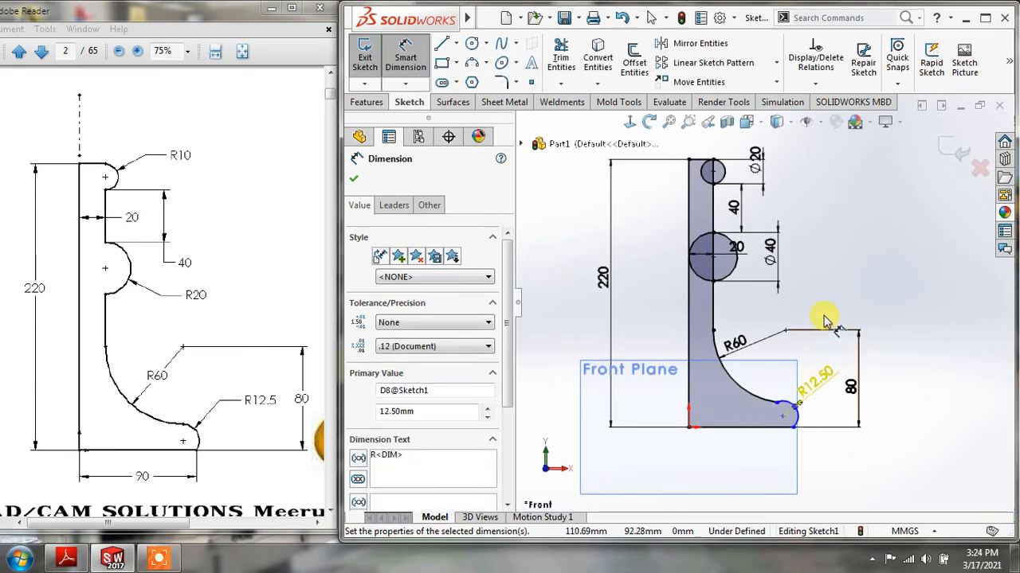
key(Escape)
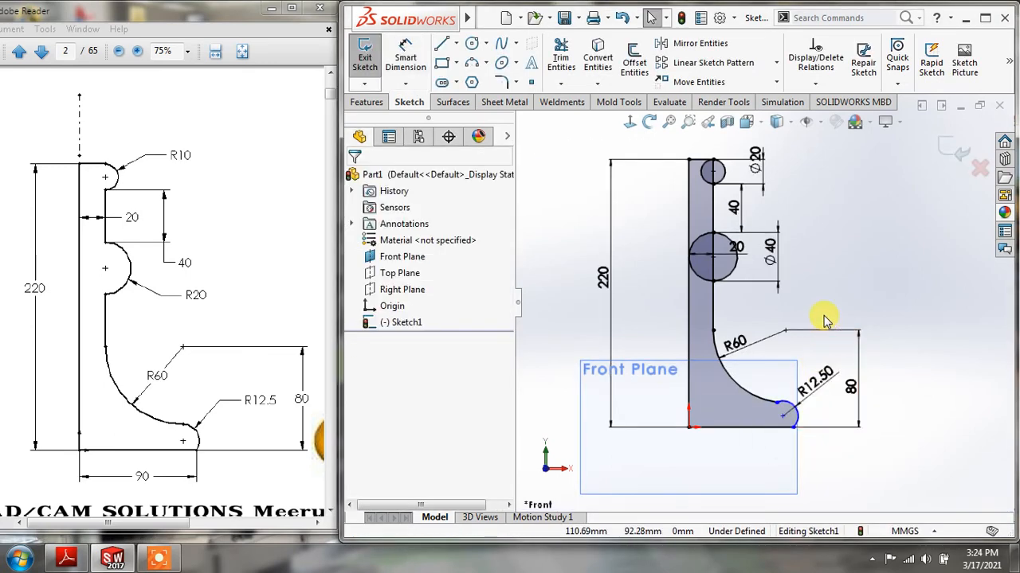
Step: Add a tangent relation between the R60 concave arc and the R12.5 arc at the base
click(767, 407)
ctrl+click(794, 426)
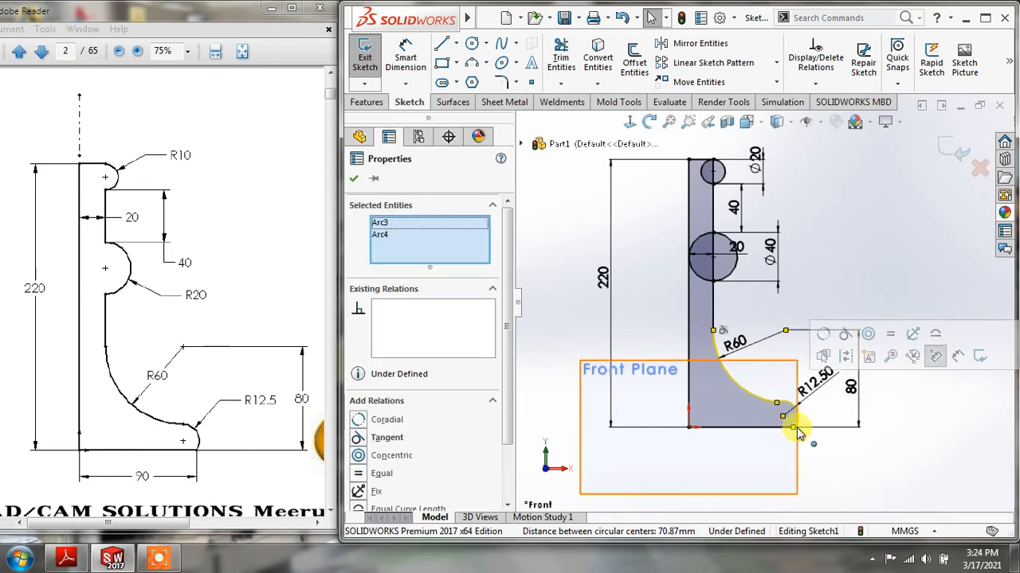
click(845, 335)
click(866, 472)
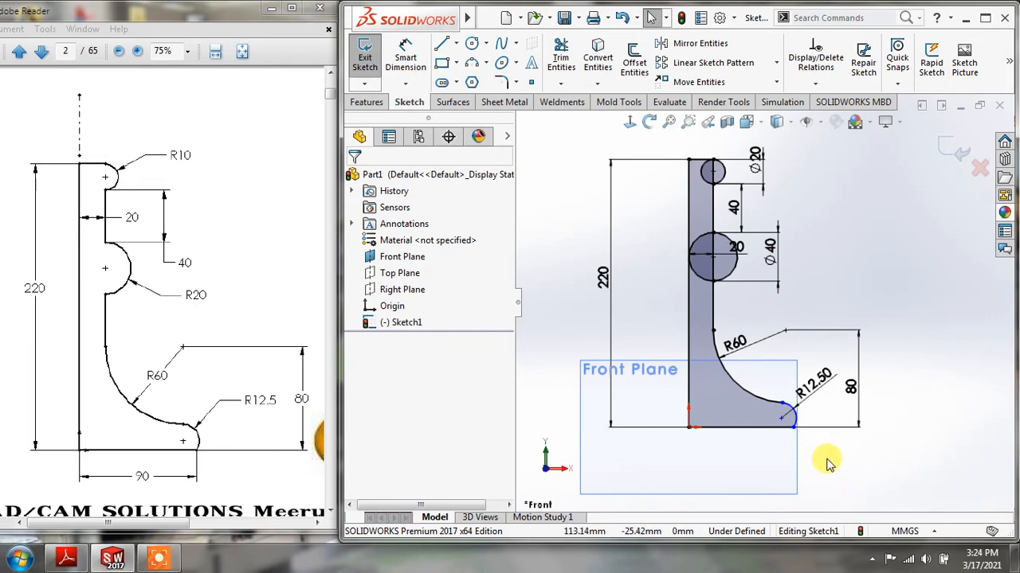
Step: Dimension the length of the profile's horizontal base line as 90 mm
click(757, 428)
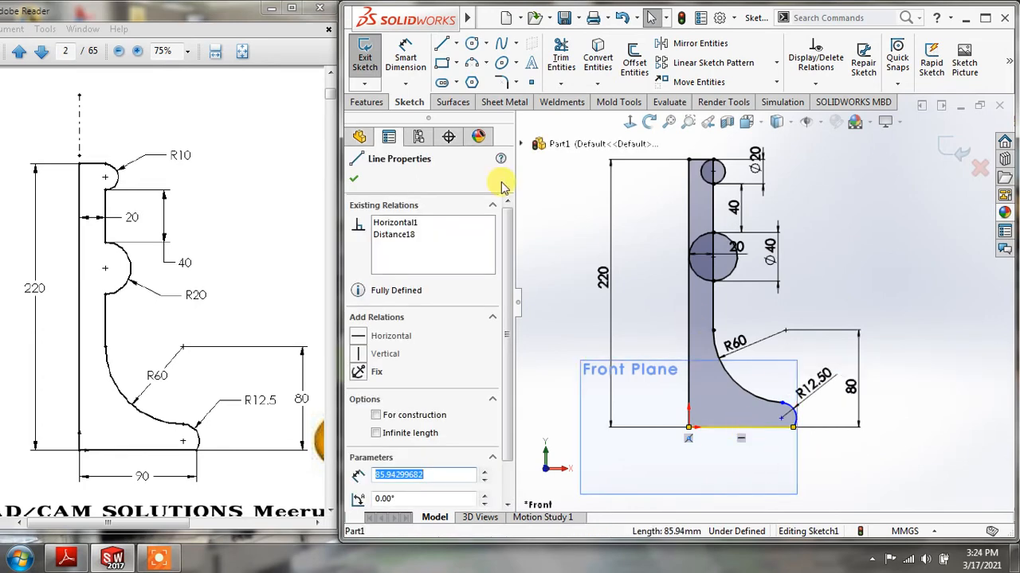
click(406, 57)
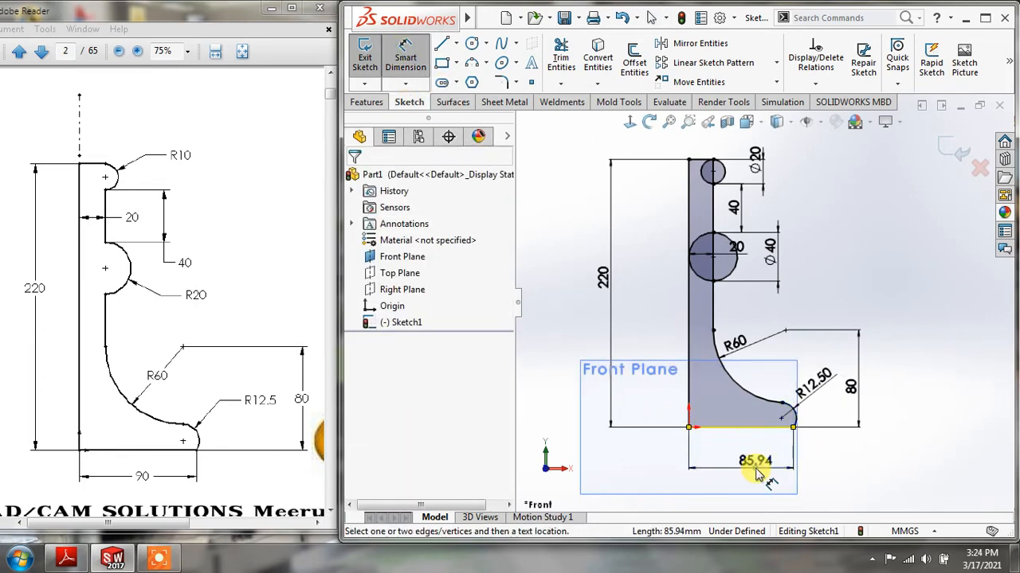
click(757, 474)
text(90)
key(Return)
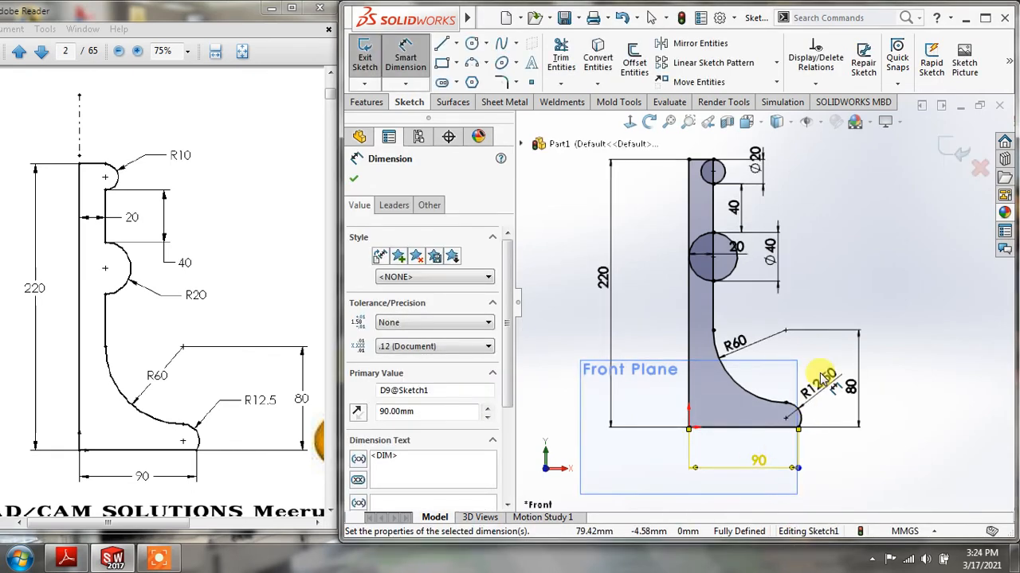
key(Escape)
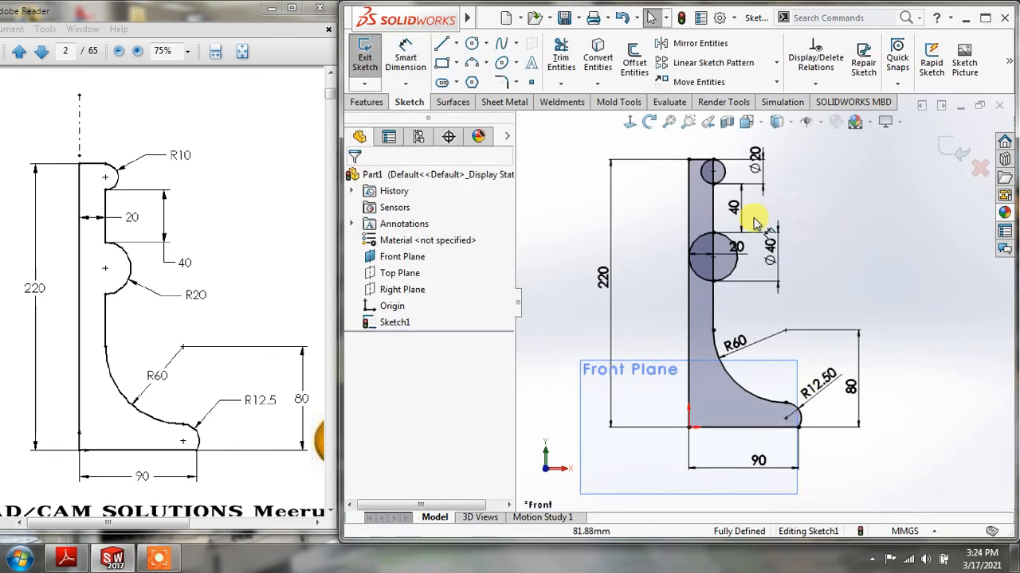
Step: Convert the vertical line segments inside the 20 mm and 40 mm circles to construction geometry
click(714, 180)
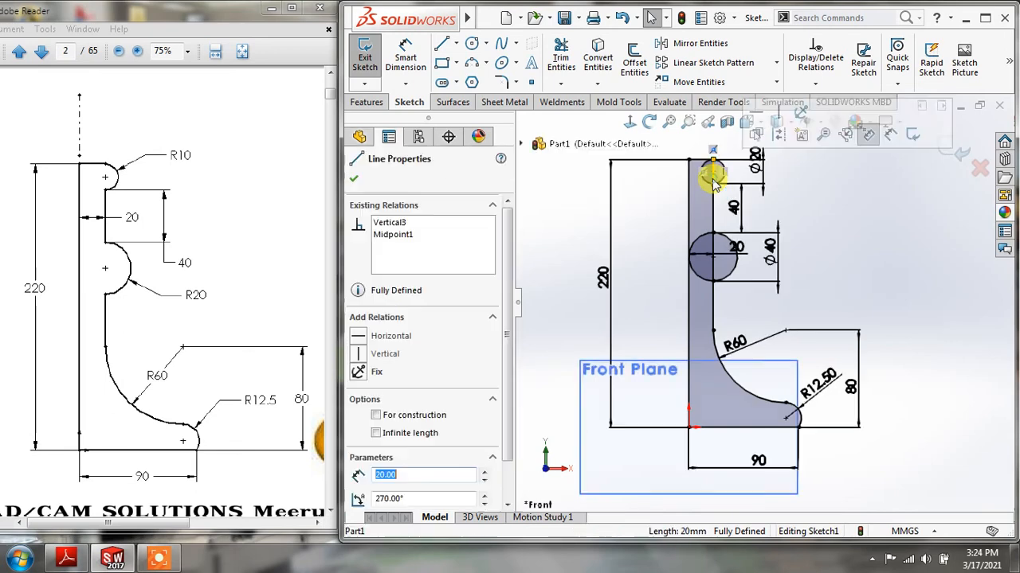
click(387, 415)
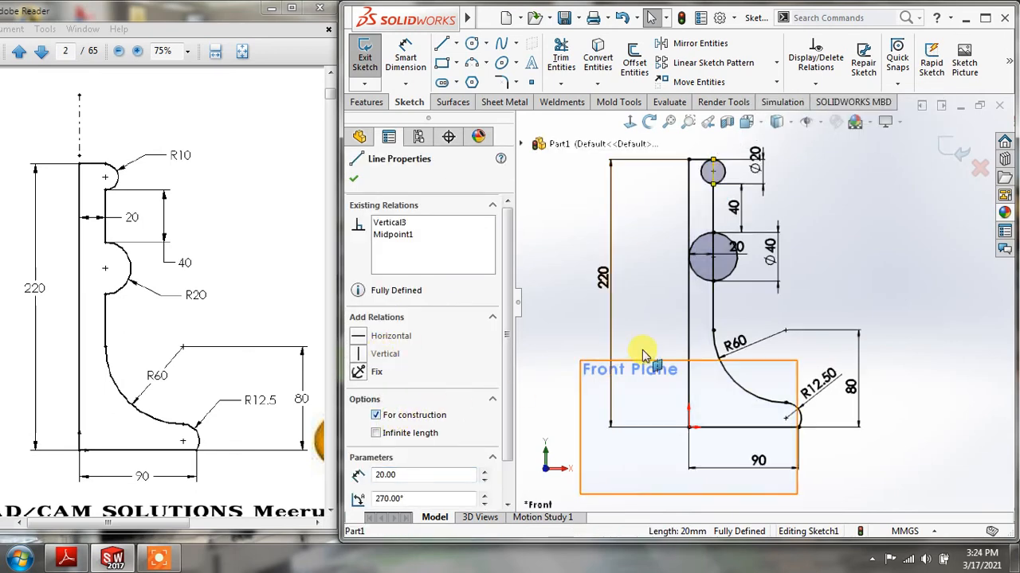
key(Escape)
click(715, 271)
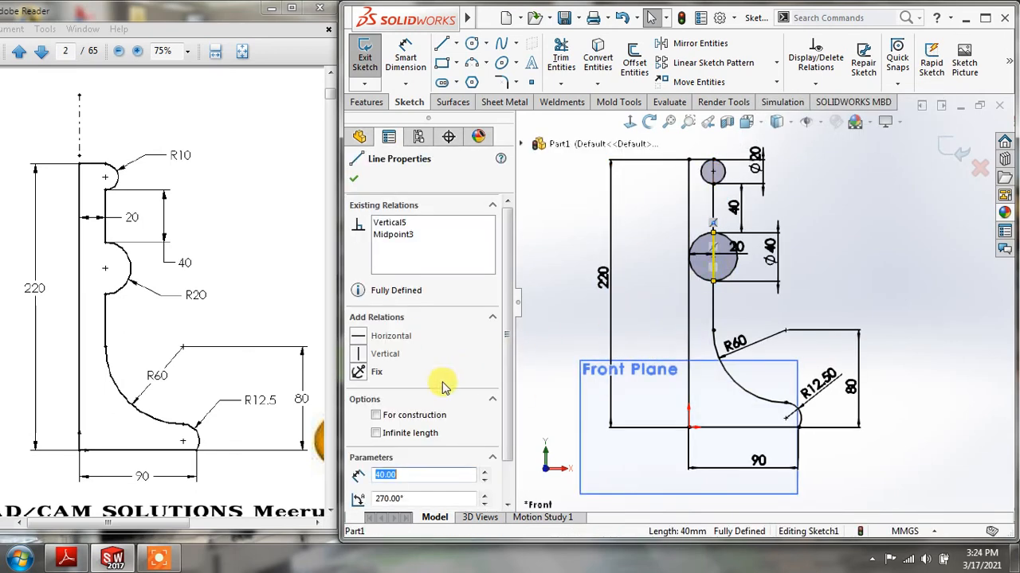
click(401, 417)
key(Escape)
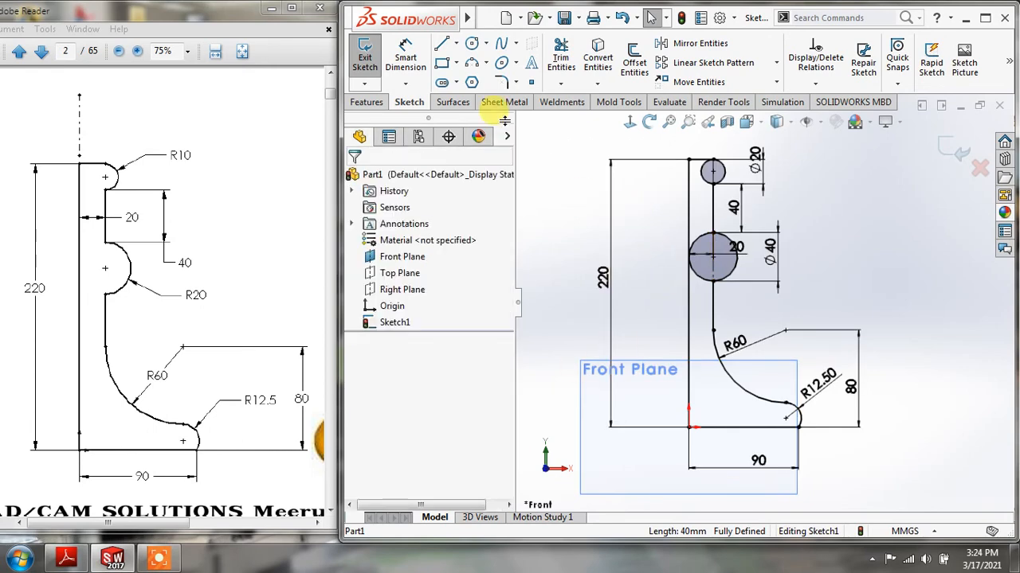
Step: Trim away the halves of both circles that lie inside the profile, using Trim to closest
click(696, 239)
click(696, 276)
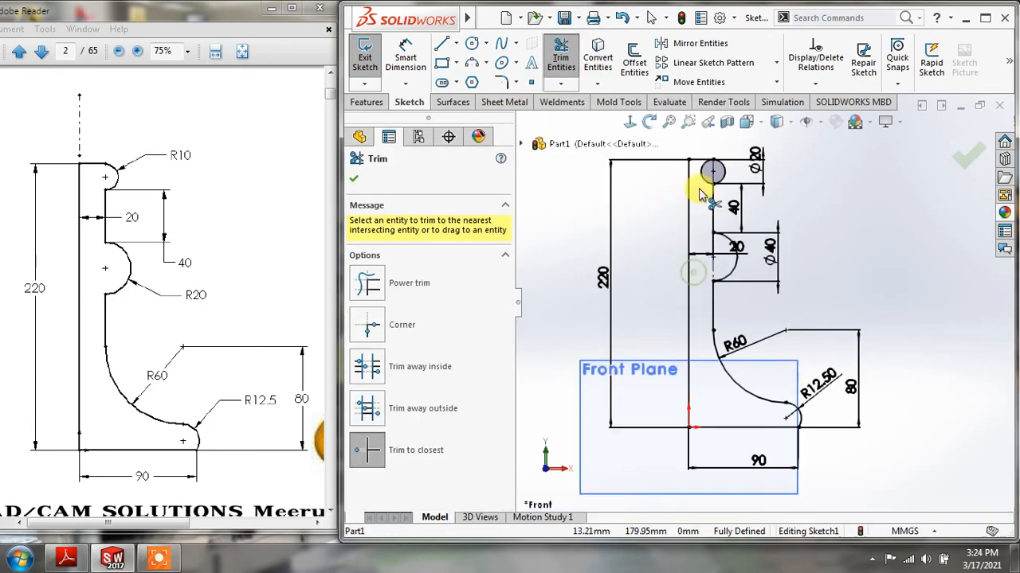
click(704, 169)
key(Escape)
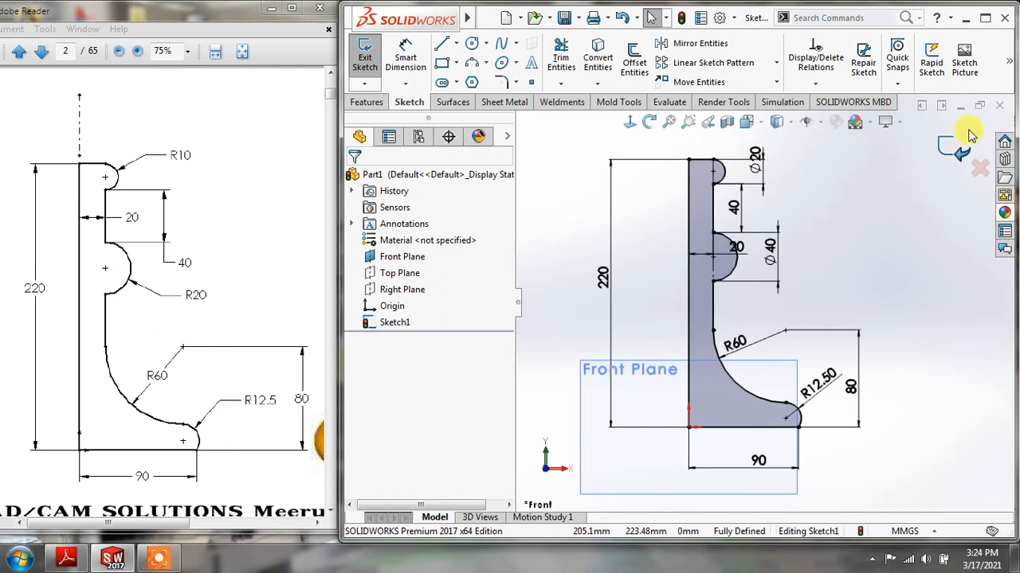
Step: Exit the sketch and revolve the profile 360 degrees about its 220 mm vertical line as a solid boss
click(956, 149)
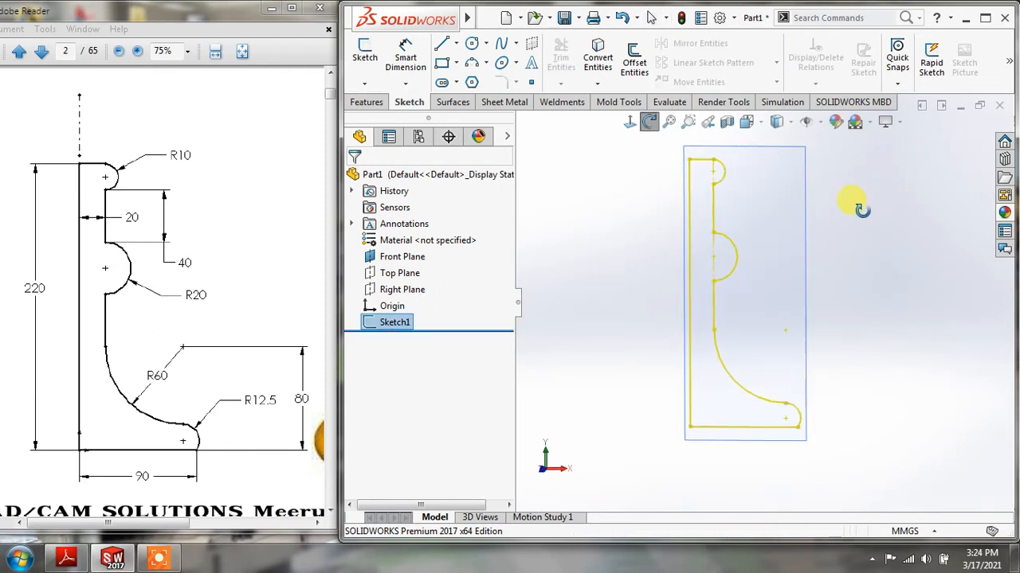
click(366, 102)
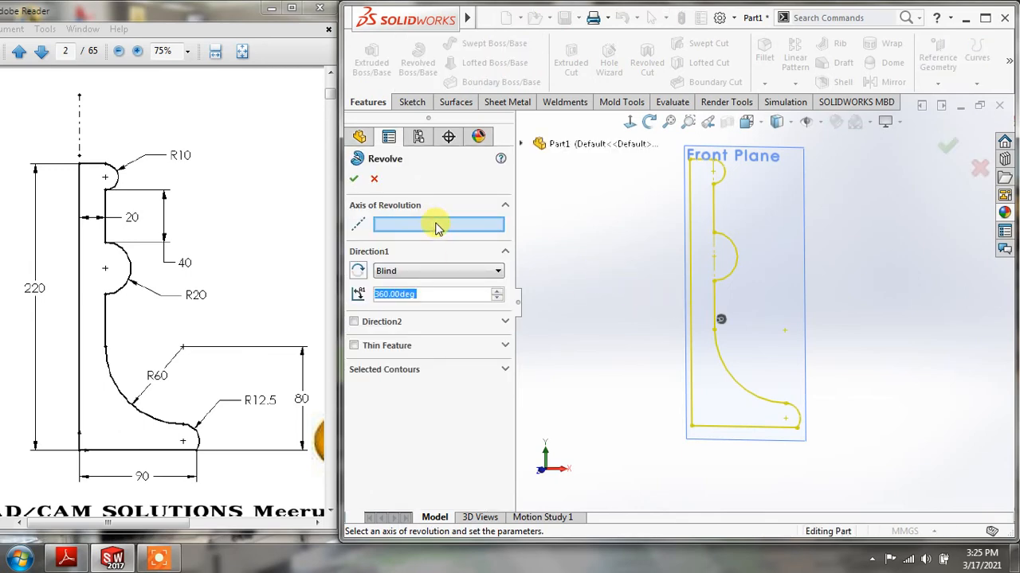
click(694, 316)
click(948, 145)
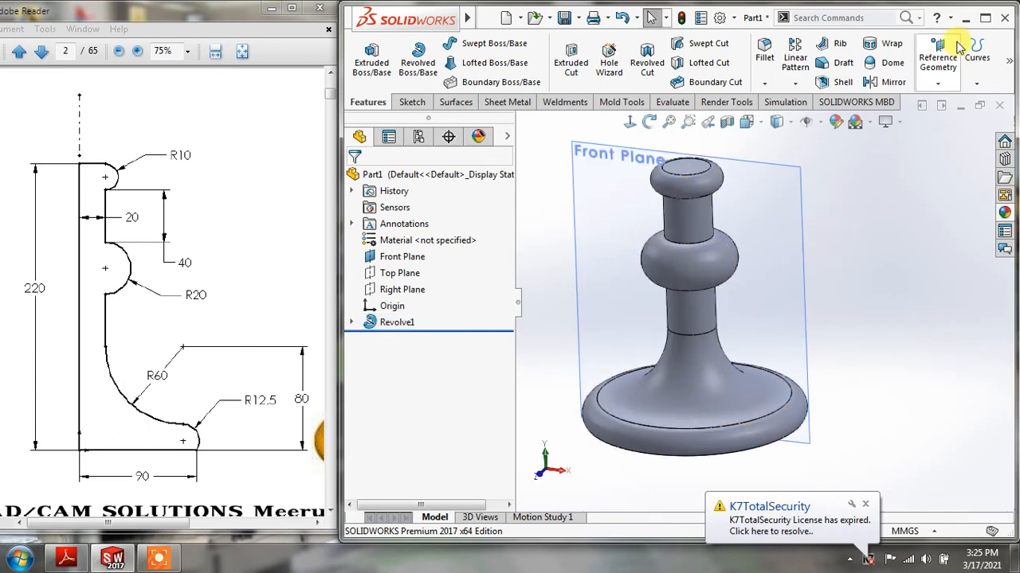
Step: Maximize the modelling window and hide the Front Plane
click(984, 17)
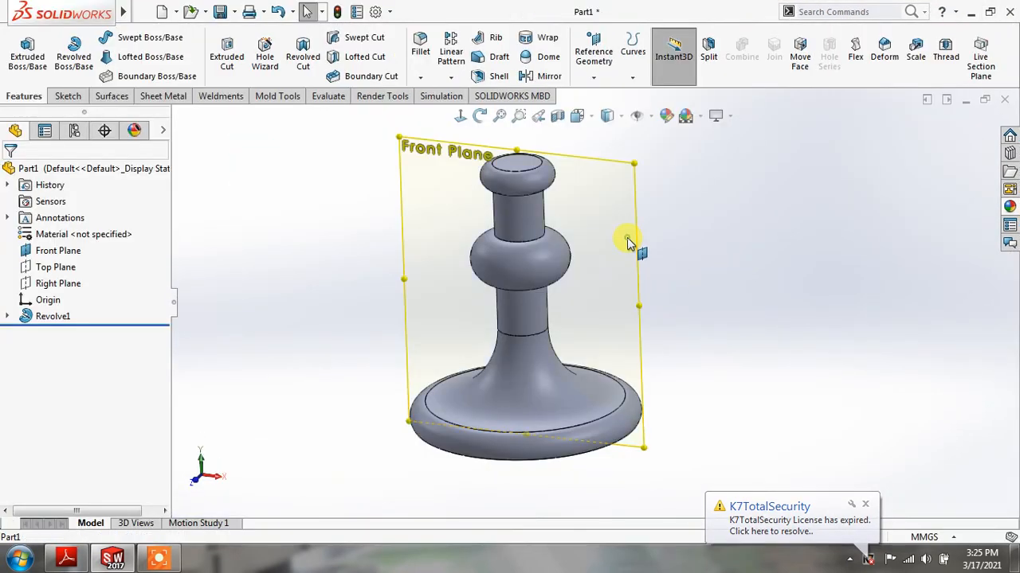
click(627, 242)
click(712, 197)
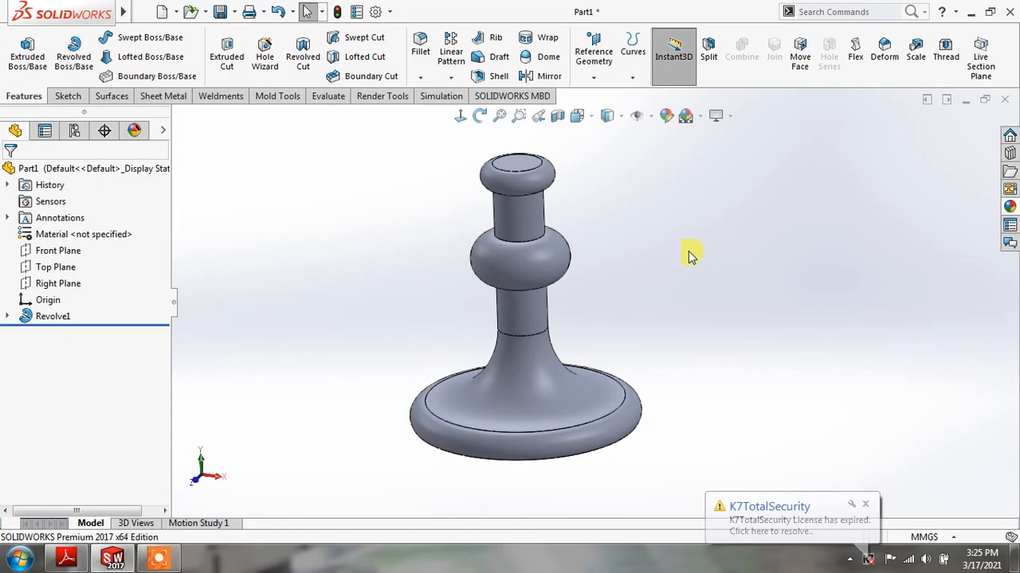
Step: Change the colour appearance of the whole part to blue from the standard swatches
click(525, 380)
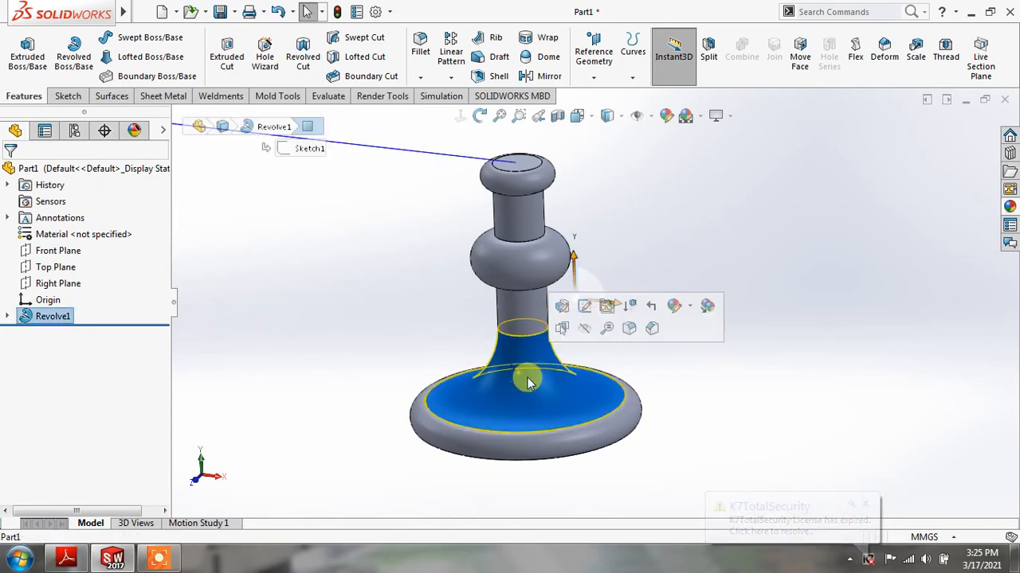
click(694, 305)
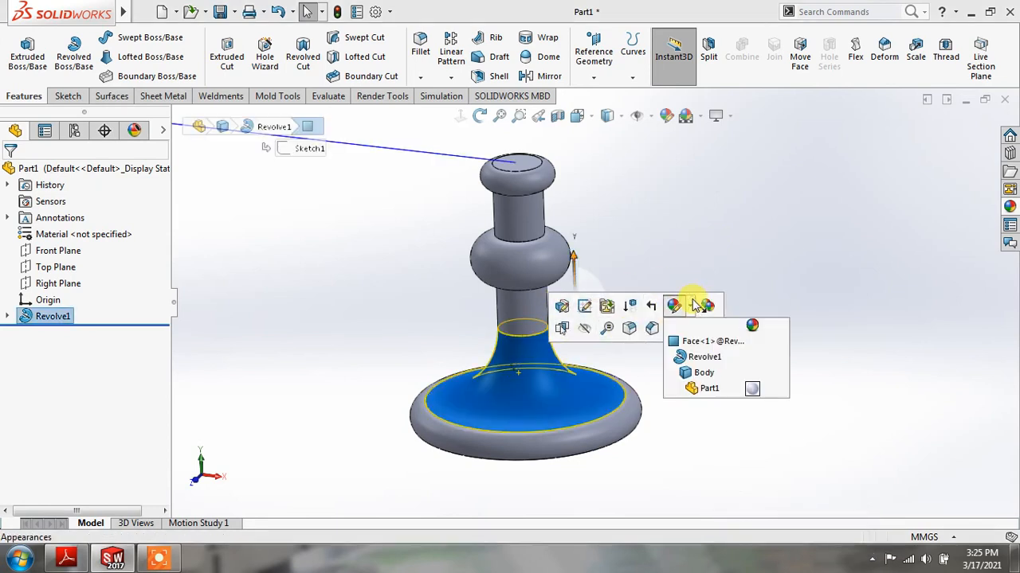
click(754, 392)
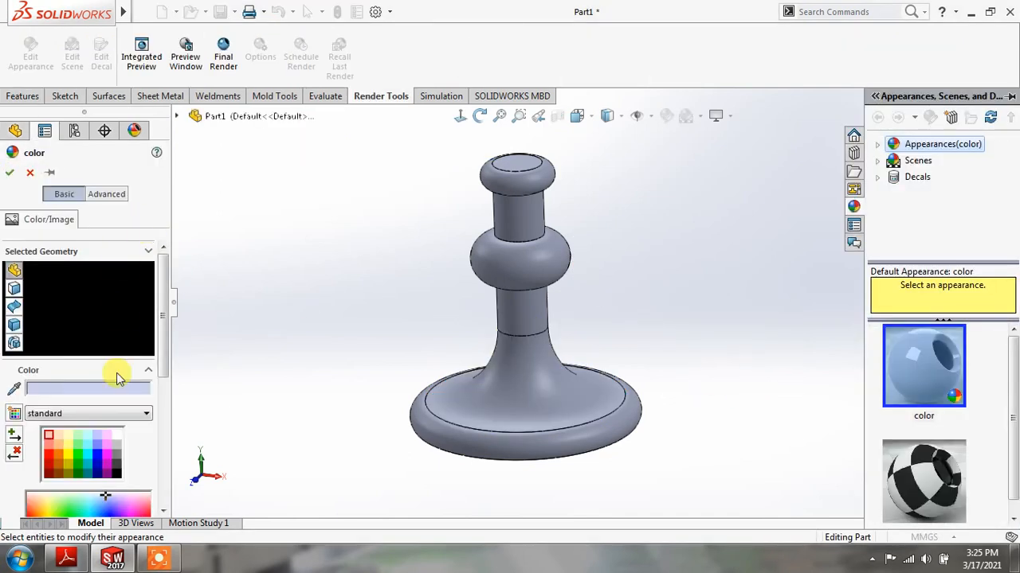
click(75, 441)
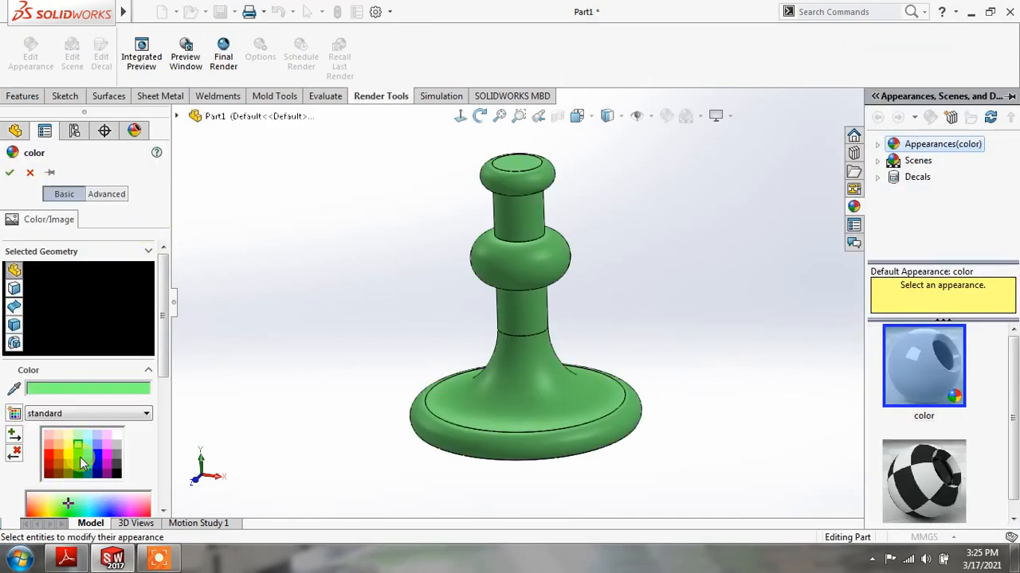
click(96, 450)
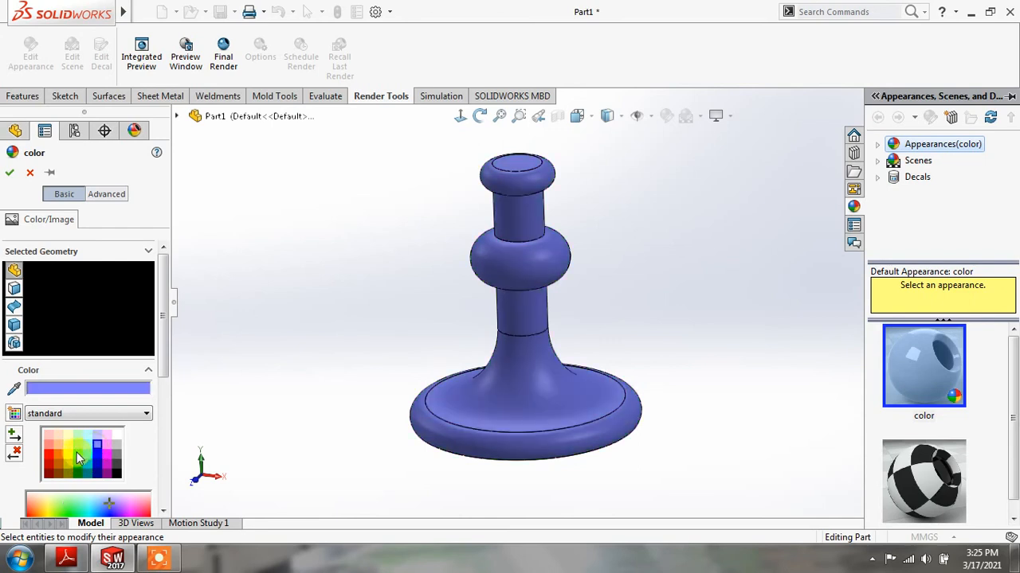
click(24, 171)
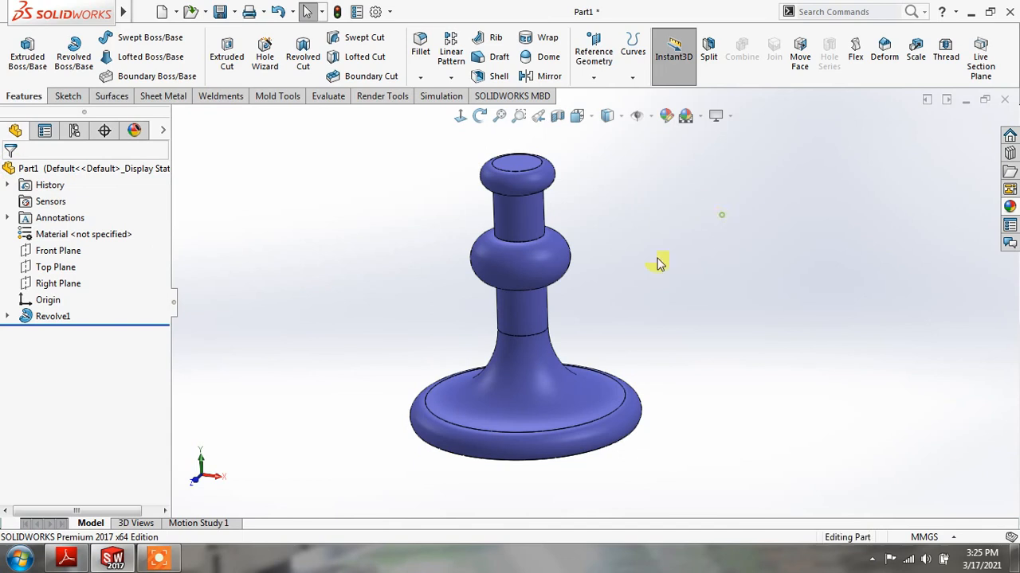
Step: Apply the clear glass appearance from the Glass category to the revolved body
click(525, 374)
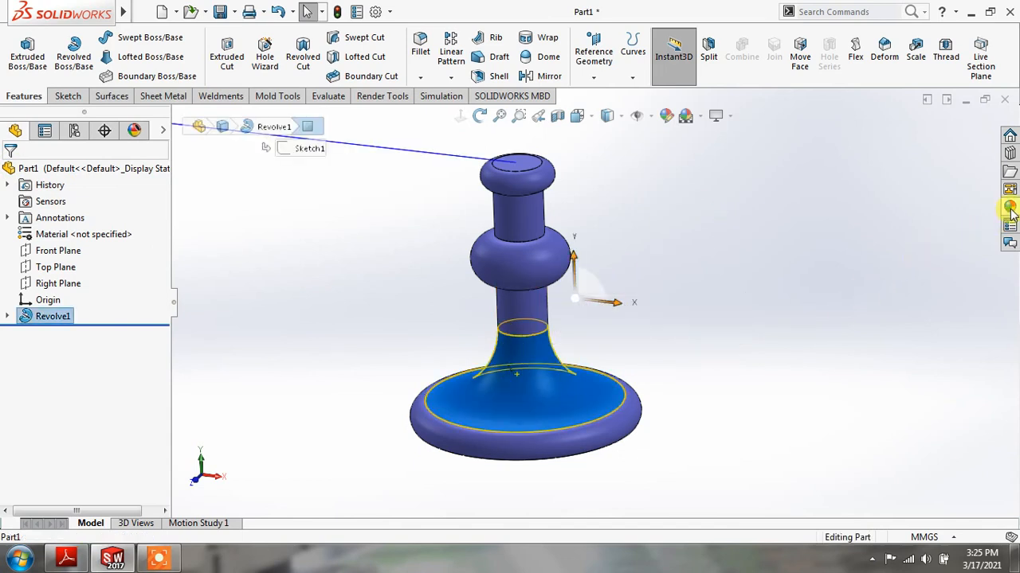
click(1009, 209)
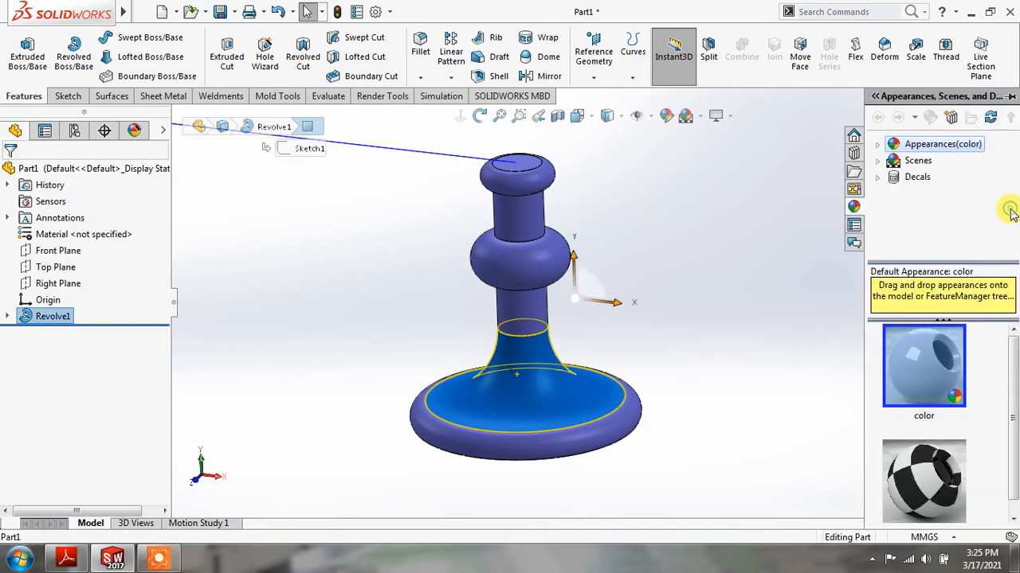
click(876, 145)
click(932, 228)
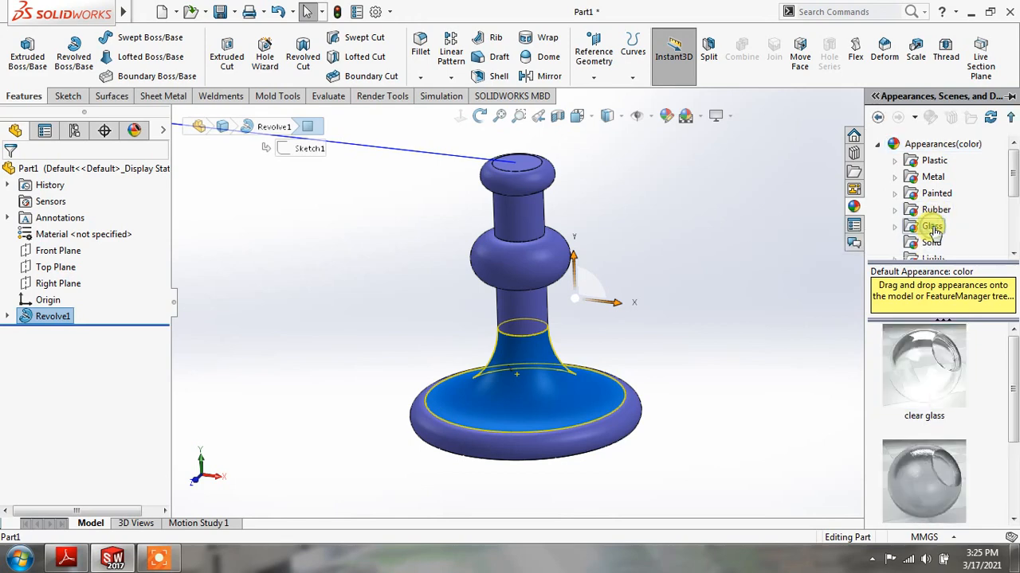
drag(922, 386, 527, 400)
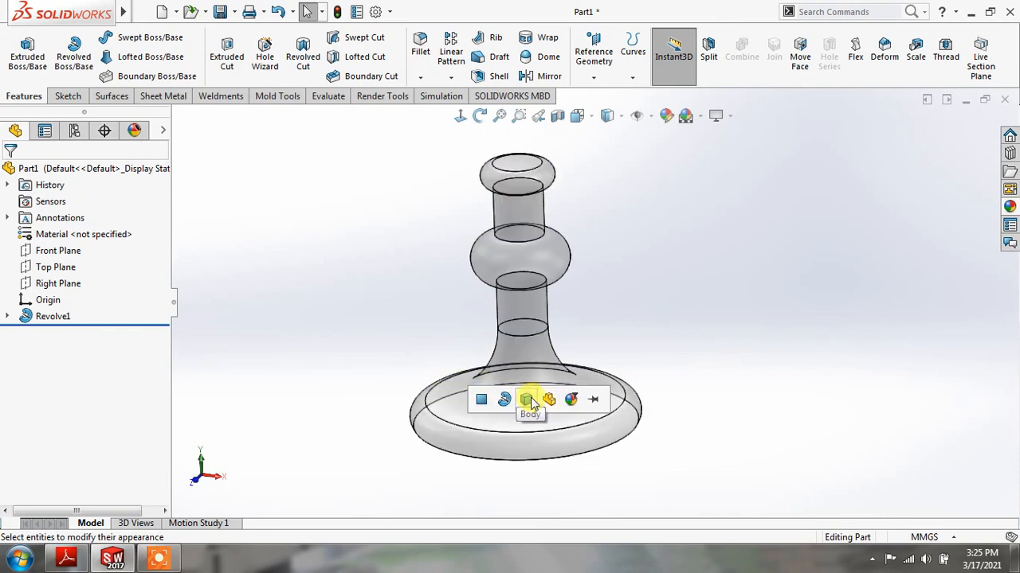
click(529, 400)
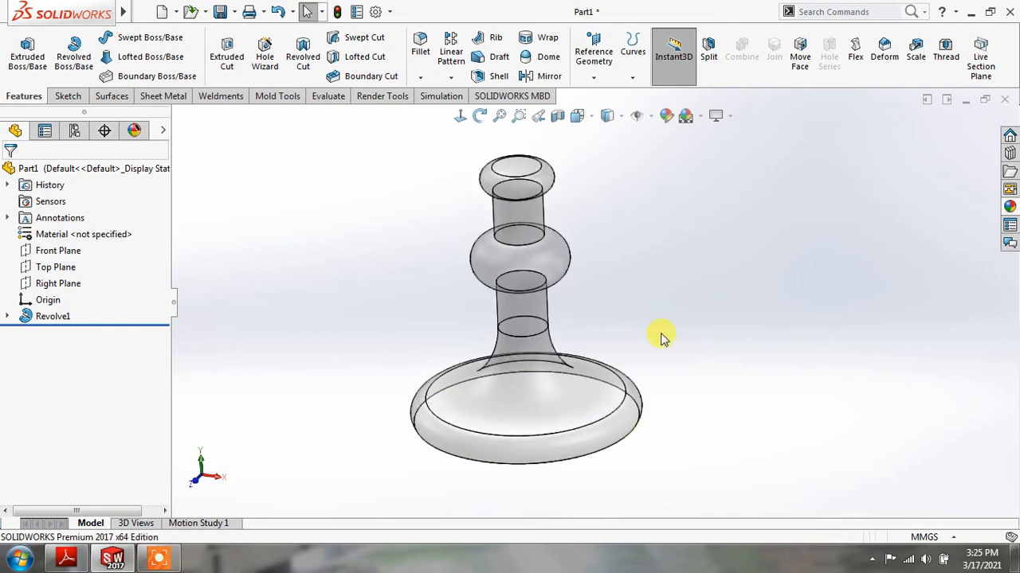